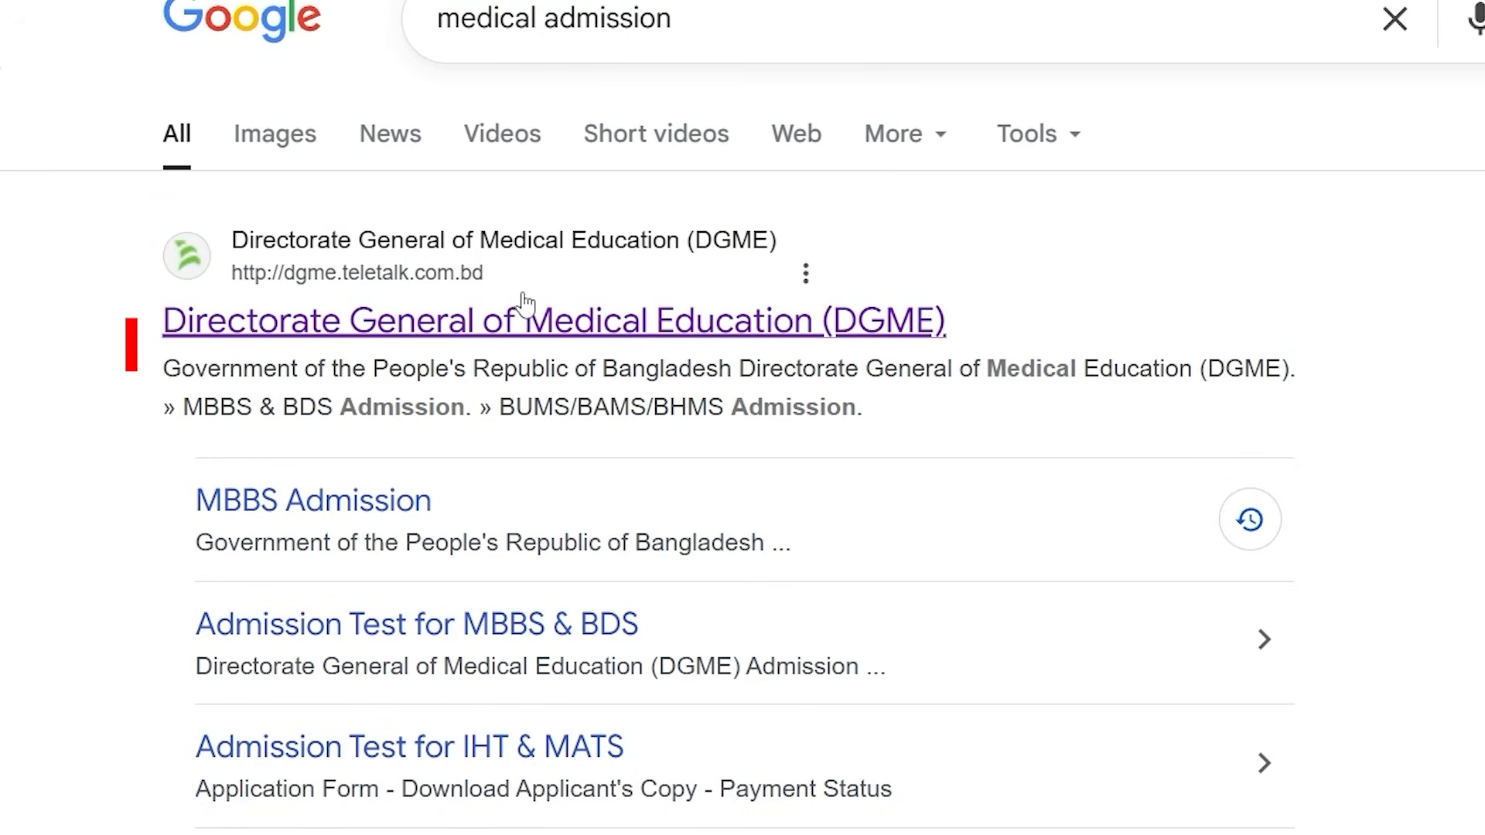
# Open the Directorate General of Medical Education (DGME) site from the Google results.
pyautogui.click(623, 336)
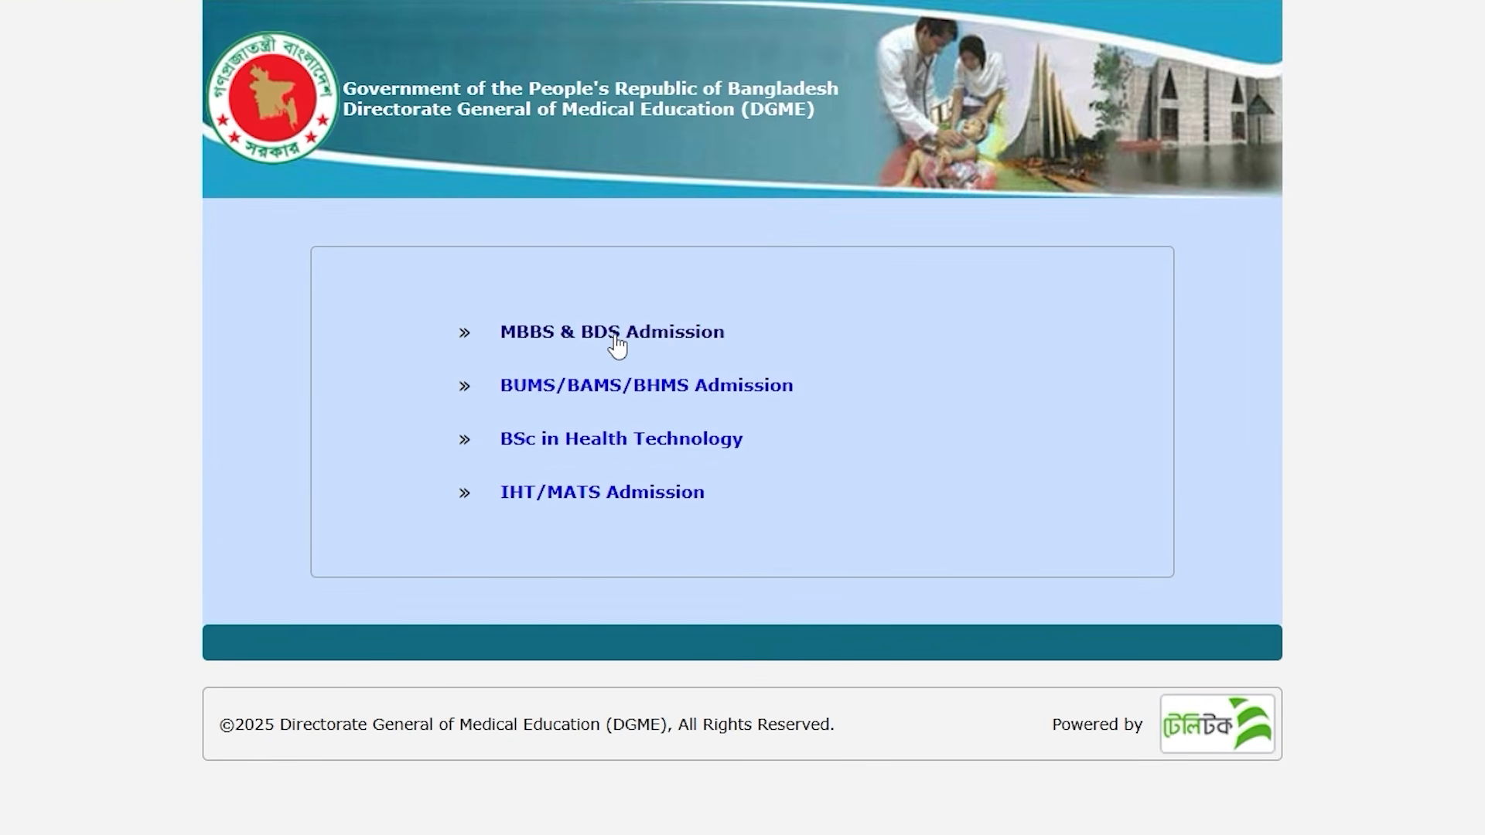
# Go to MBBS & BDS Admission and continue with the National Curriculum application form.
pyautogui.click(618, 346)
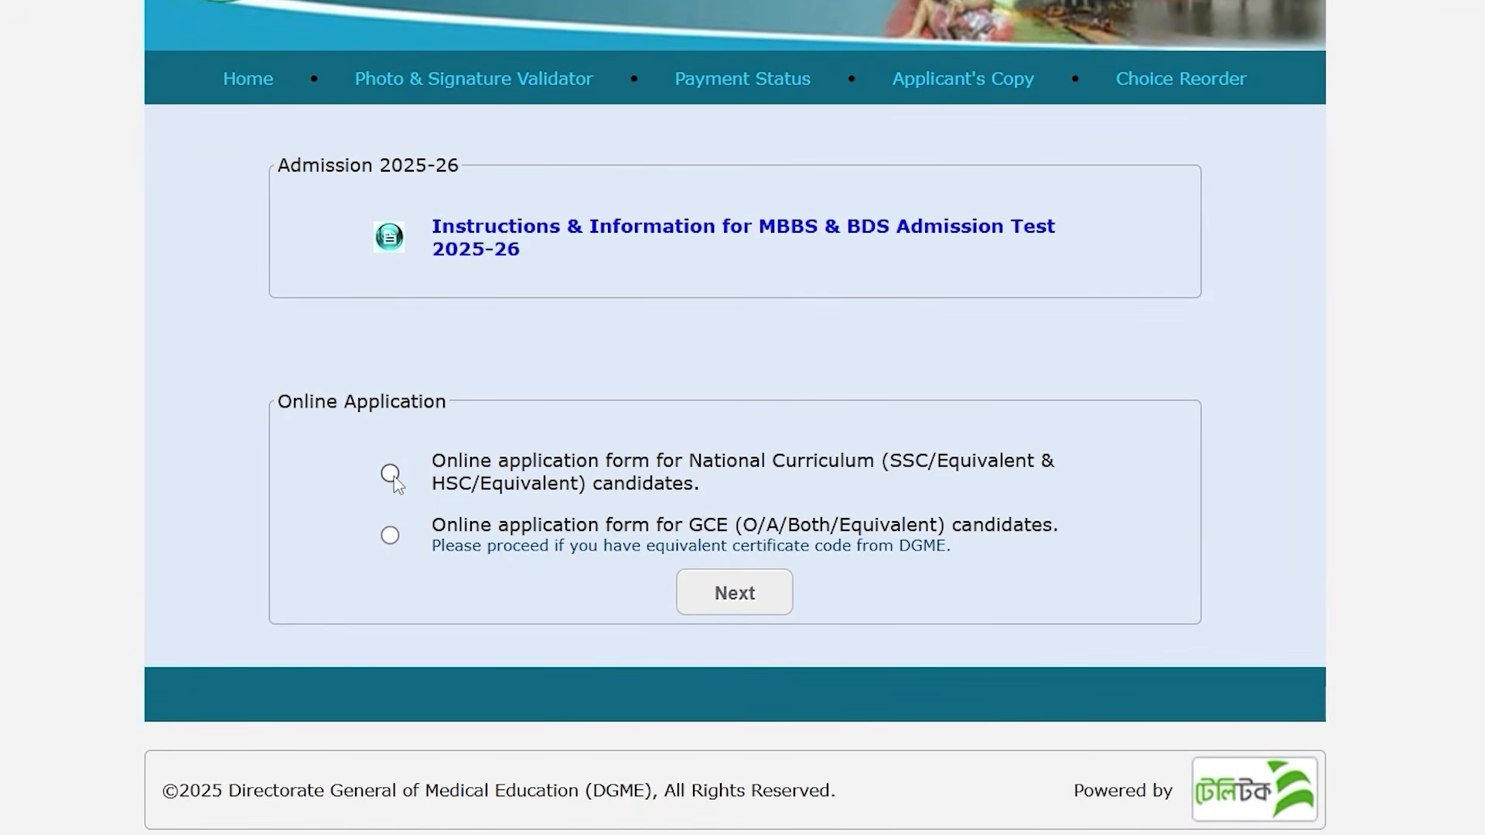
pyautogui.click(391, 474)
pyautogui.click(755, 602)
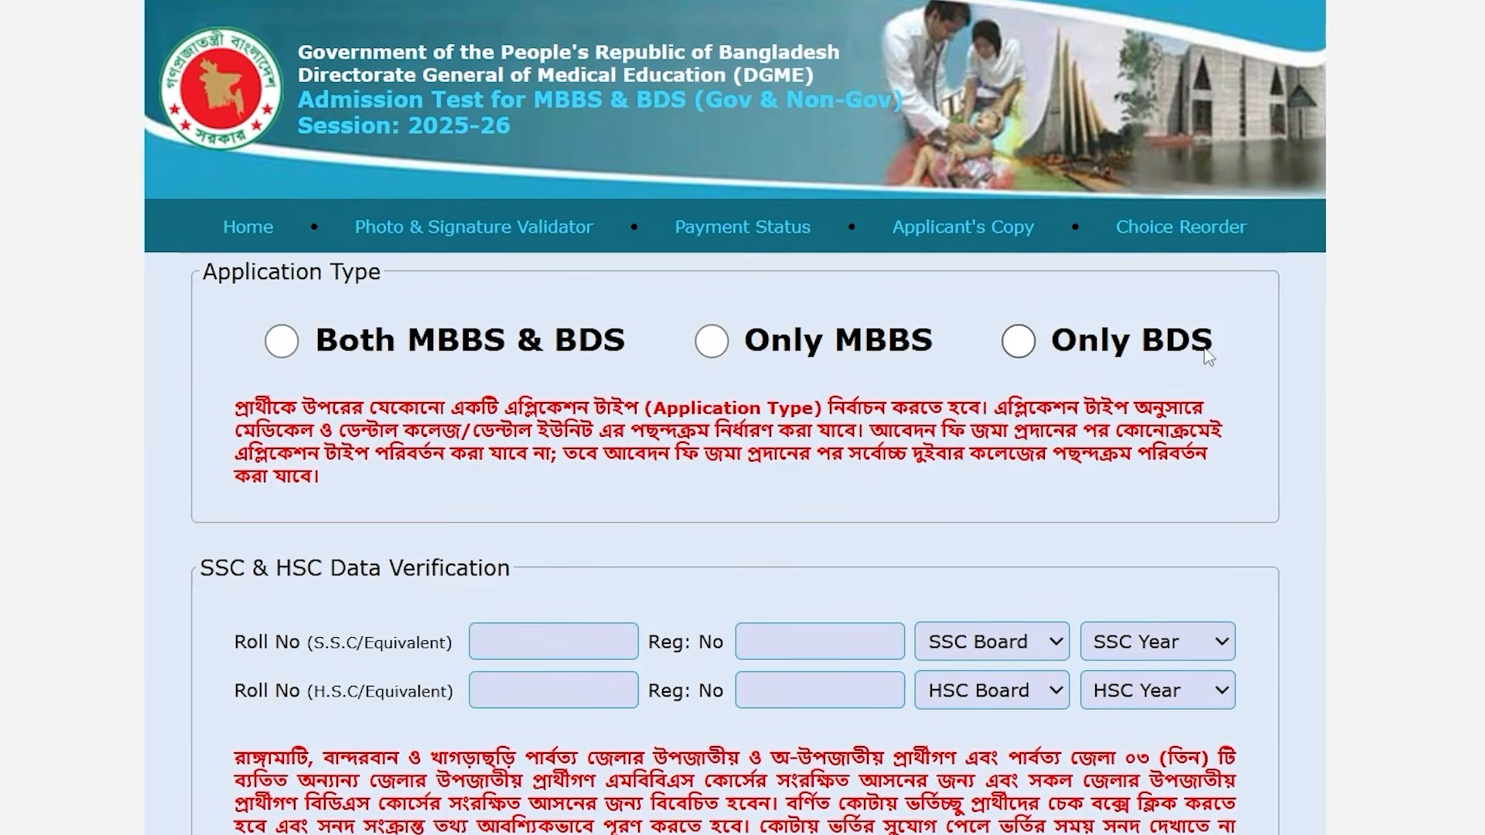
pyautogui.click(283, 346)
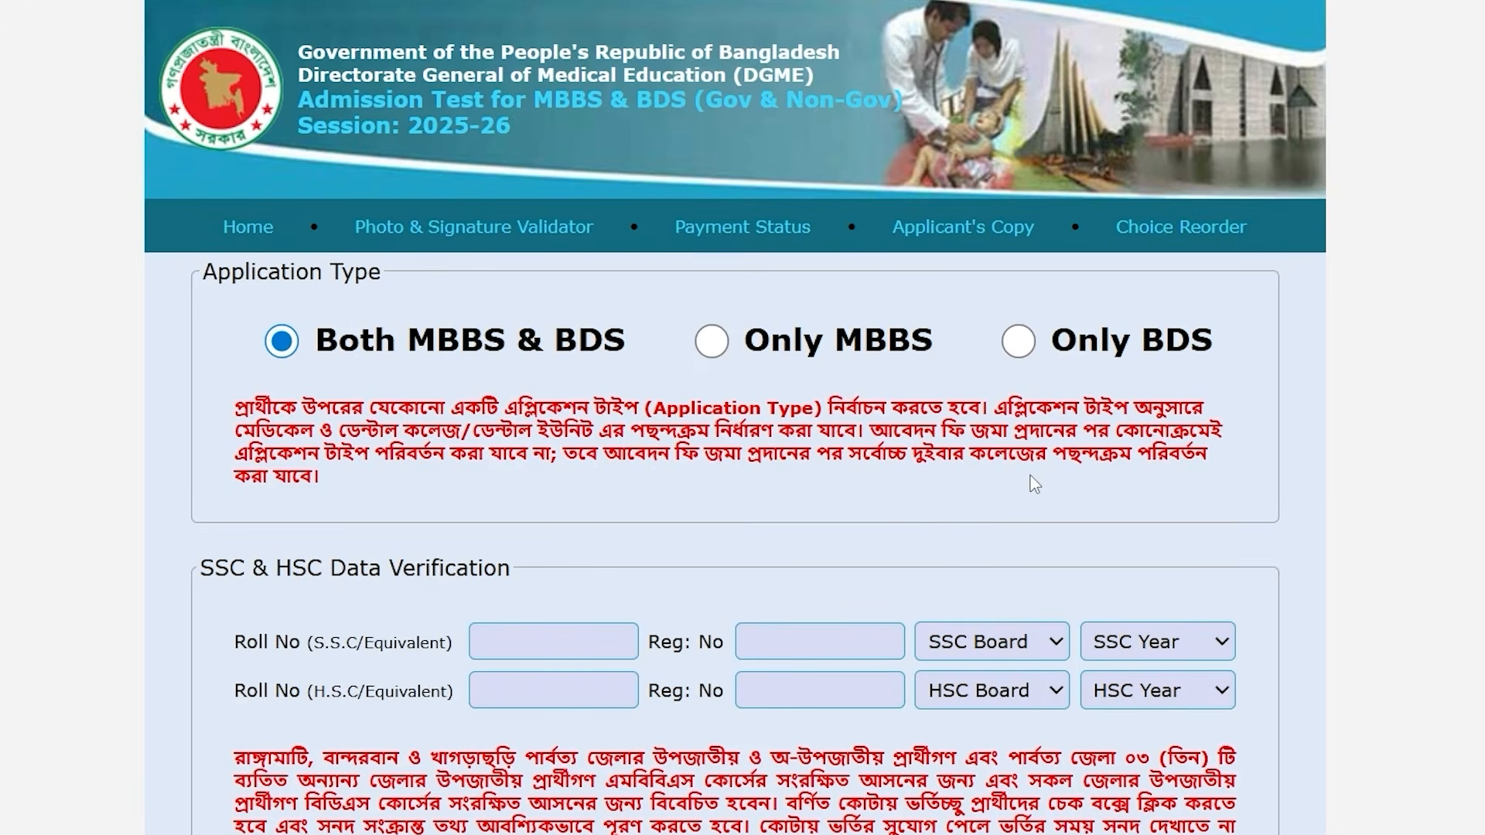
pyautogui.scroll(-3, 560, 440)
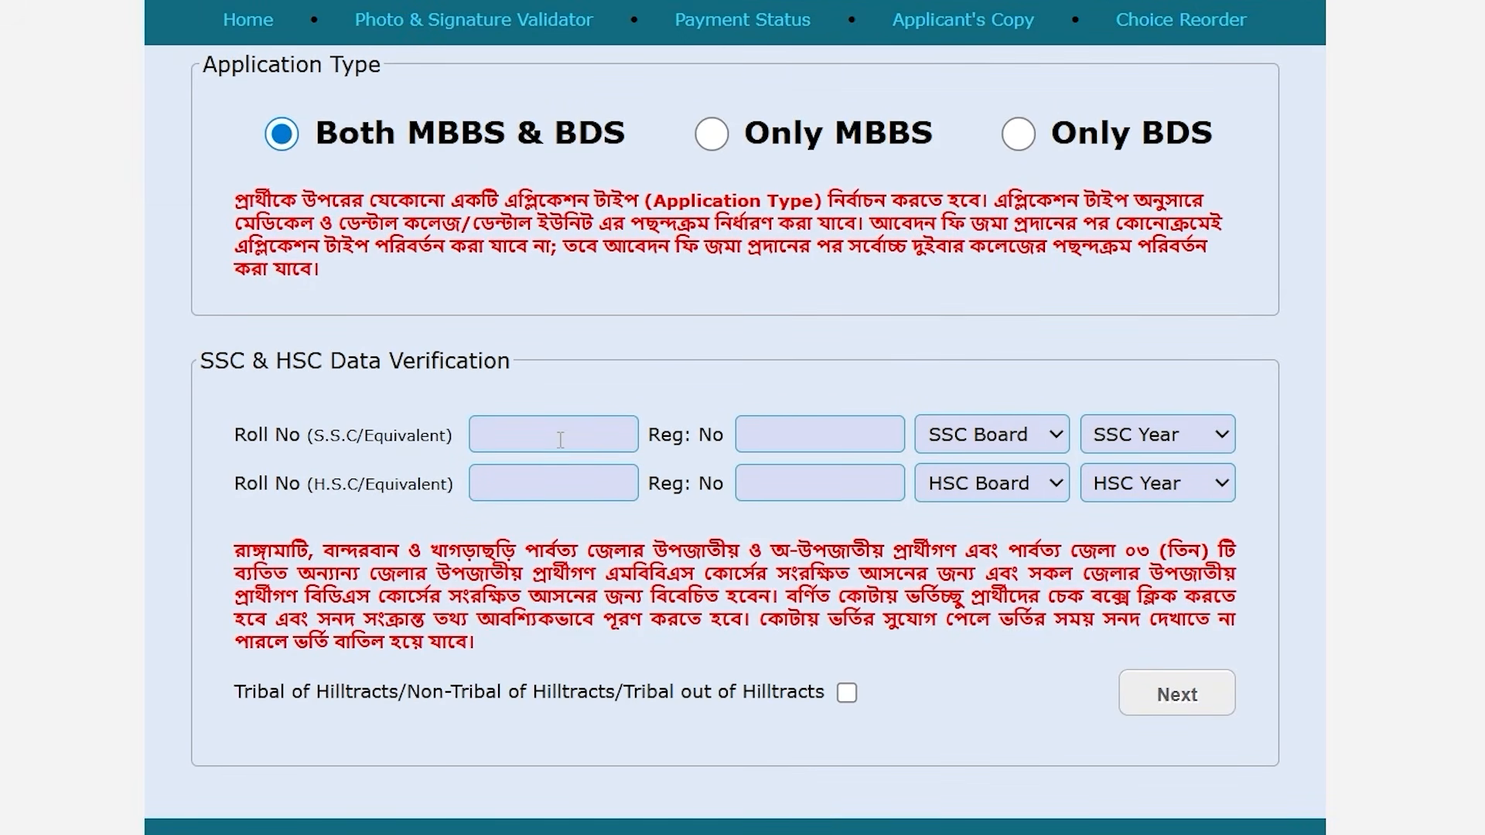
pyautogui.click(561, 440)
pyautogui.click(820, 434)
# Set the SSC and HSC boards and years, then continue to the full application form.
pyautogui.click(992, 435)
pyautogui.click(992, 499)
pyautogui.click(1158, 435)
pyautogui.click(1147, 549)
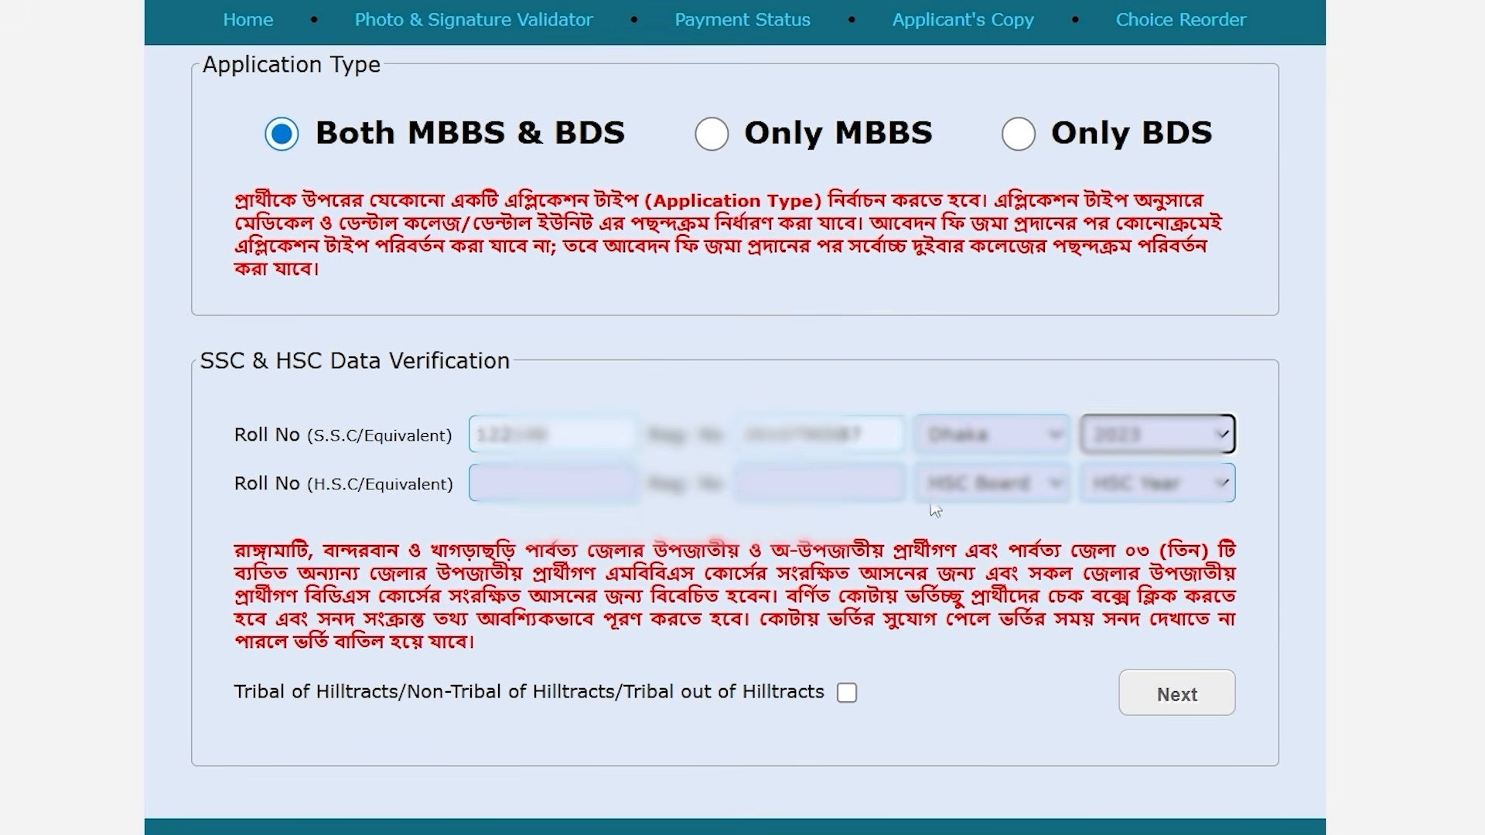
pyautogui.scroll(-2, 842, 504)
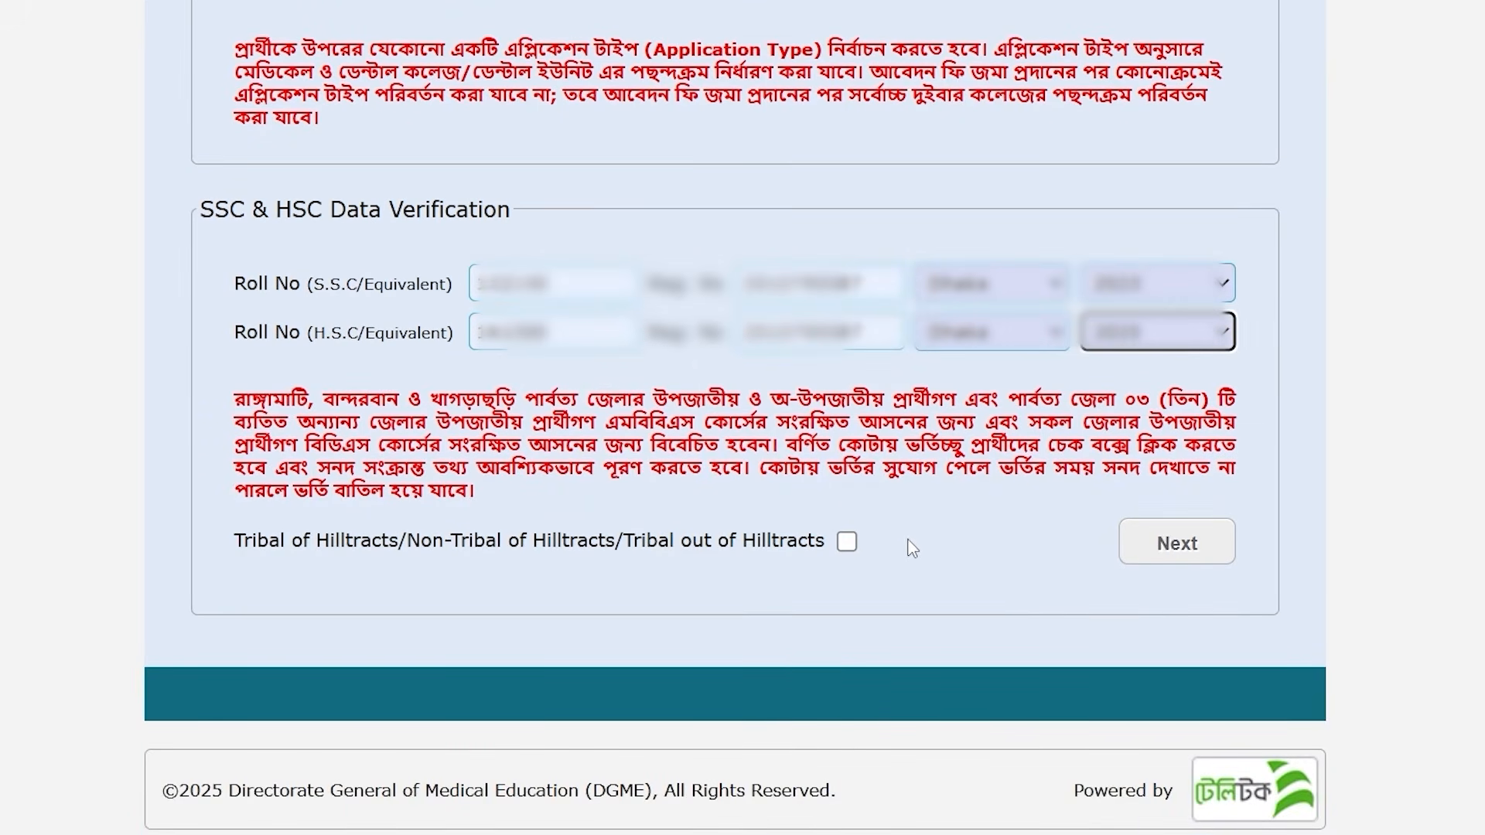
pyautogui.click(1152, 535)
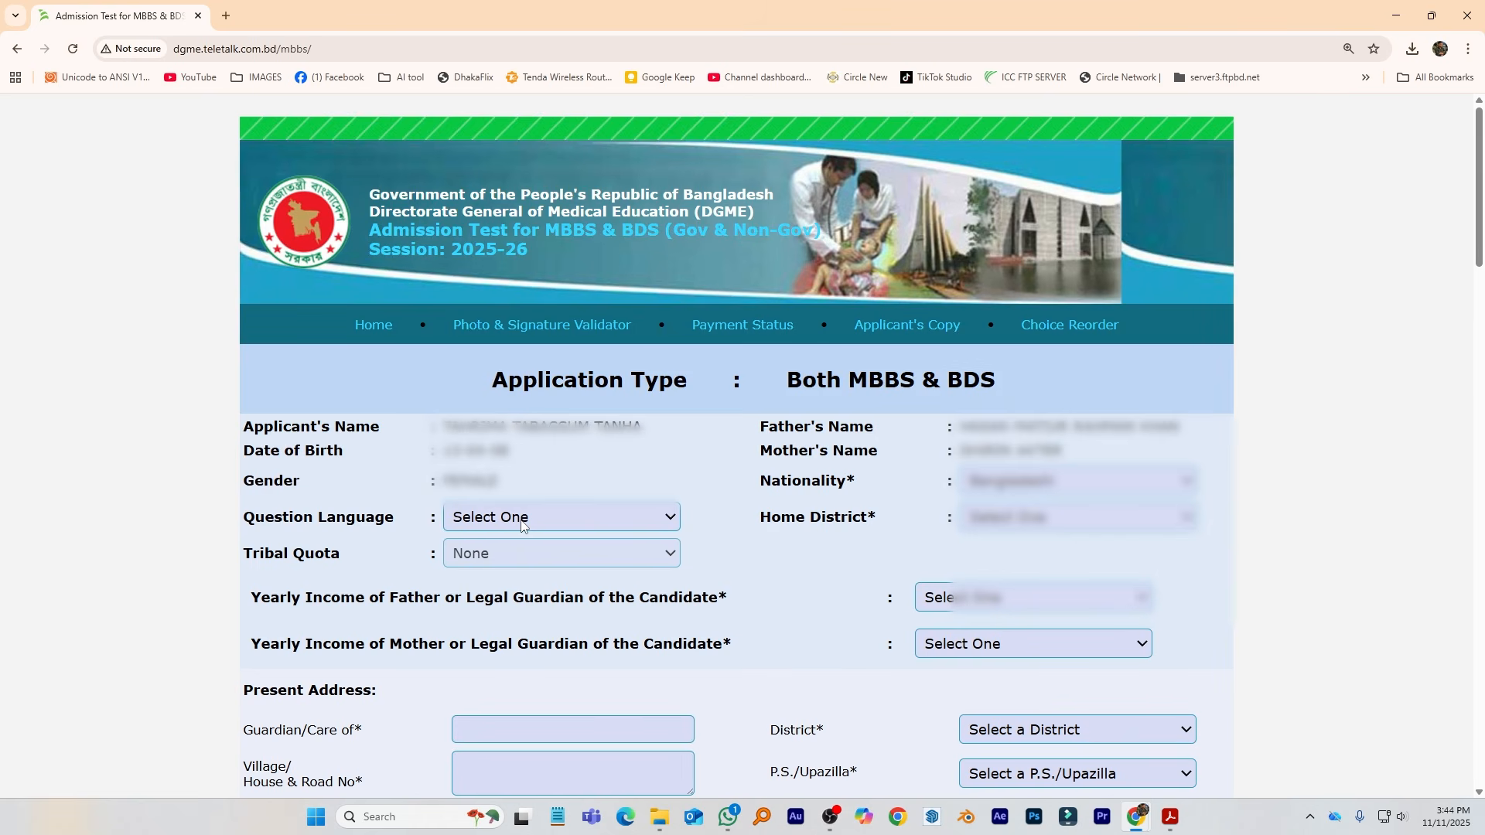
# Set the Question Language dropdown to Bangla.
pyautogui.click(523, 526)
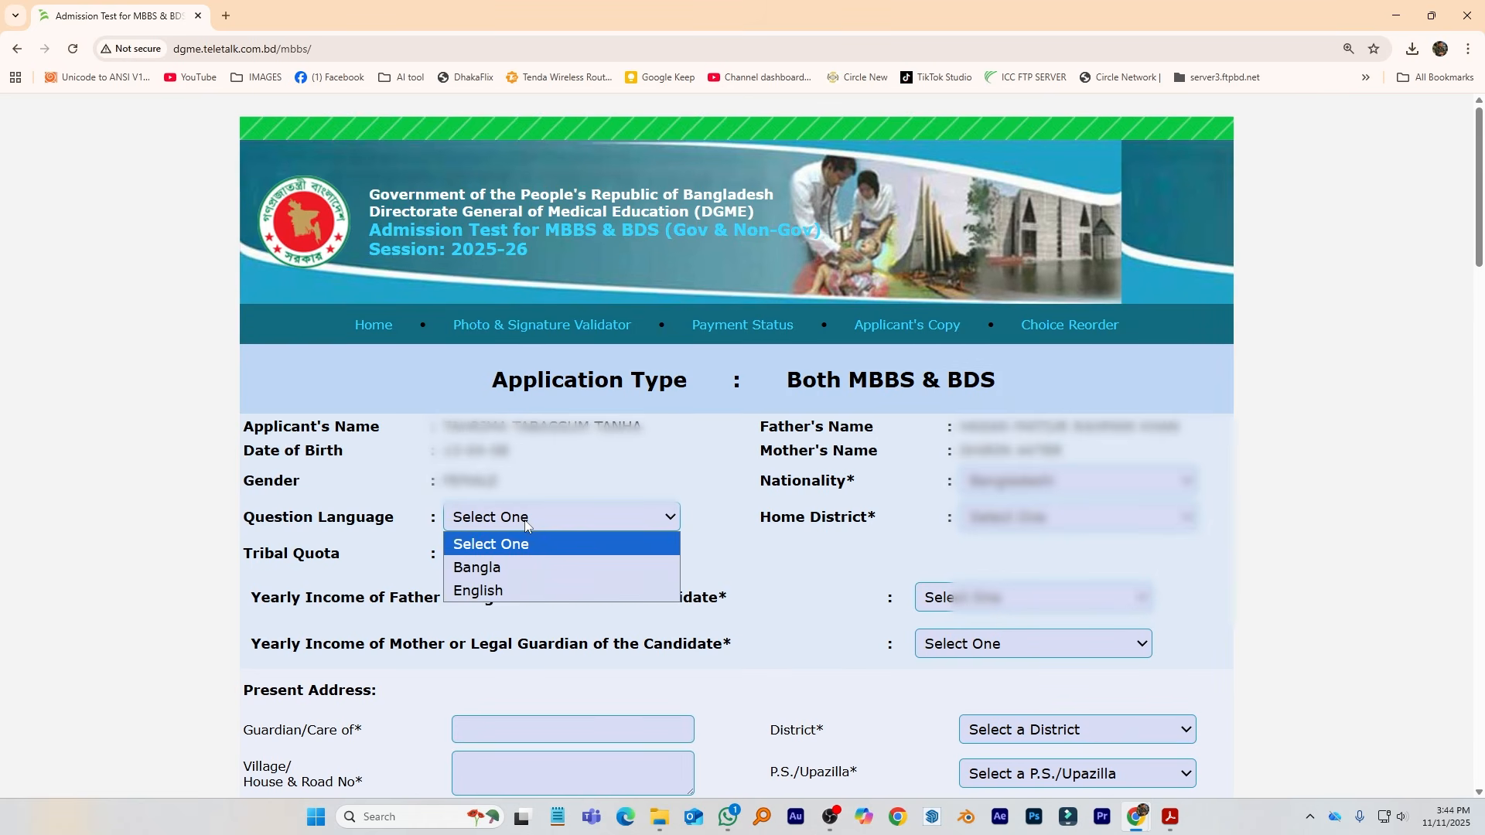
pyautogui.click(518, 570)
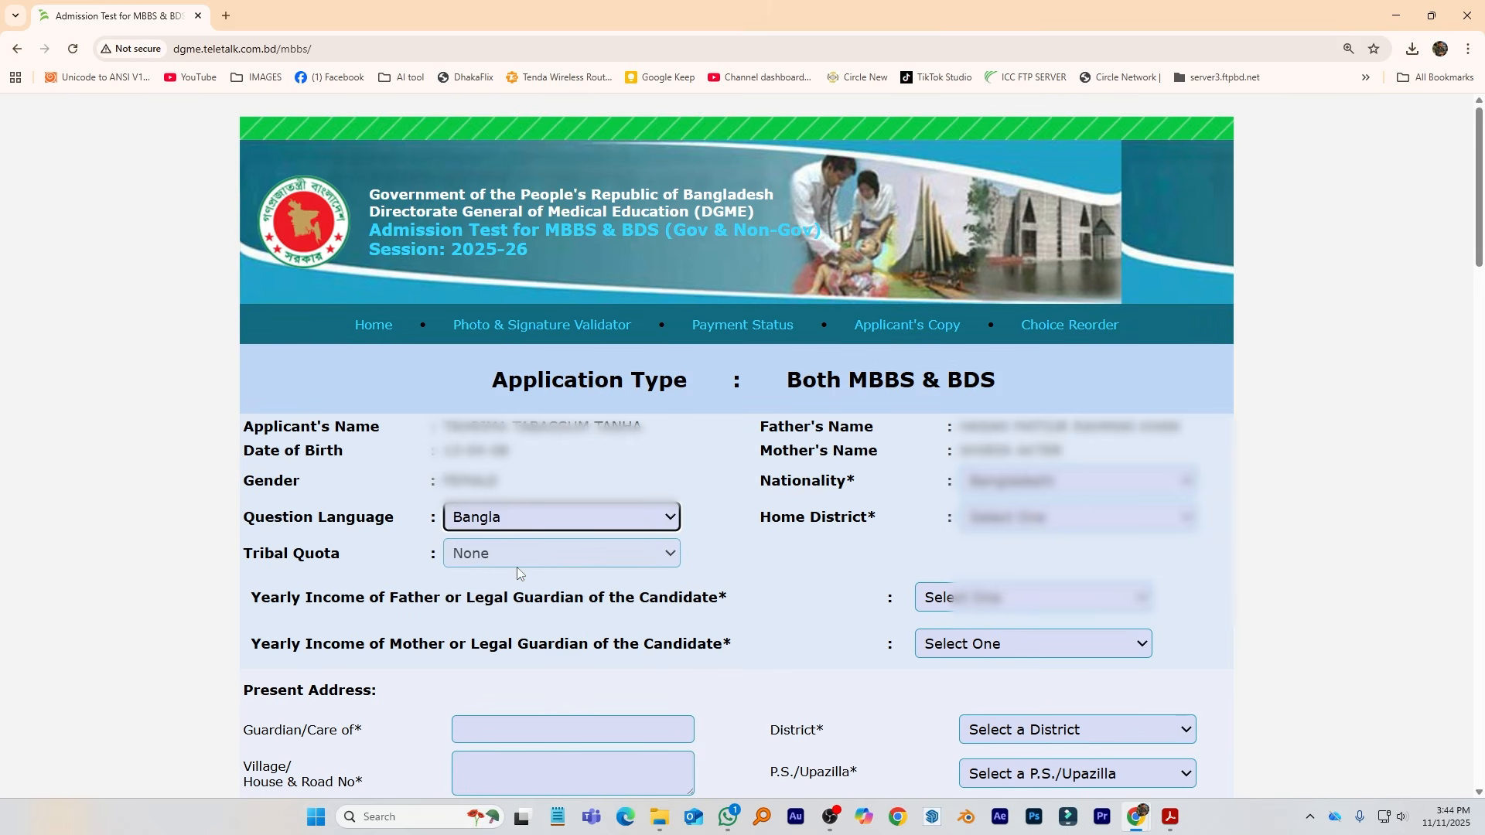
pyautogui.scroll(-2, 526, 402)
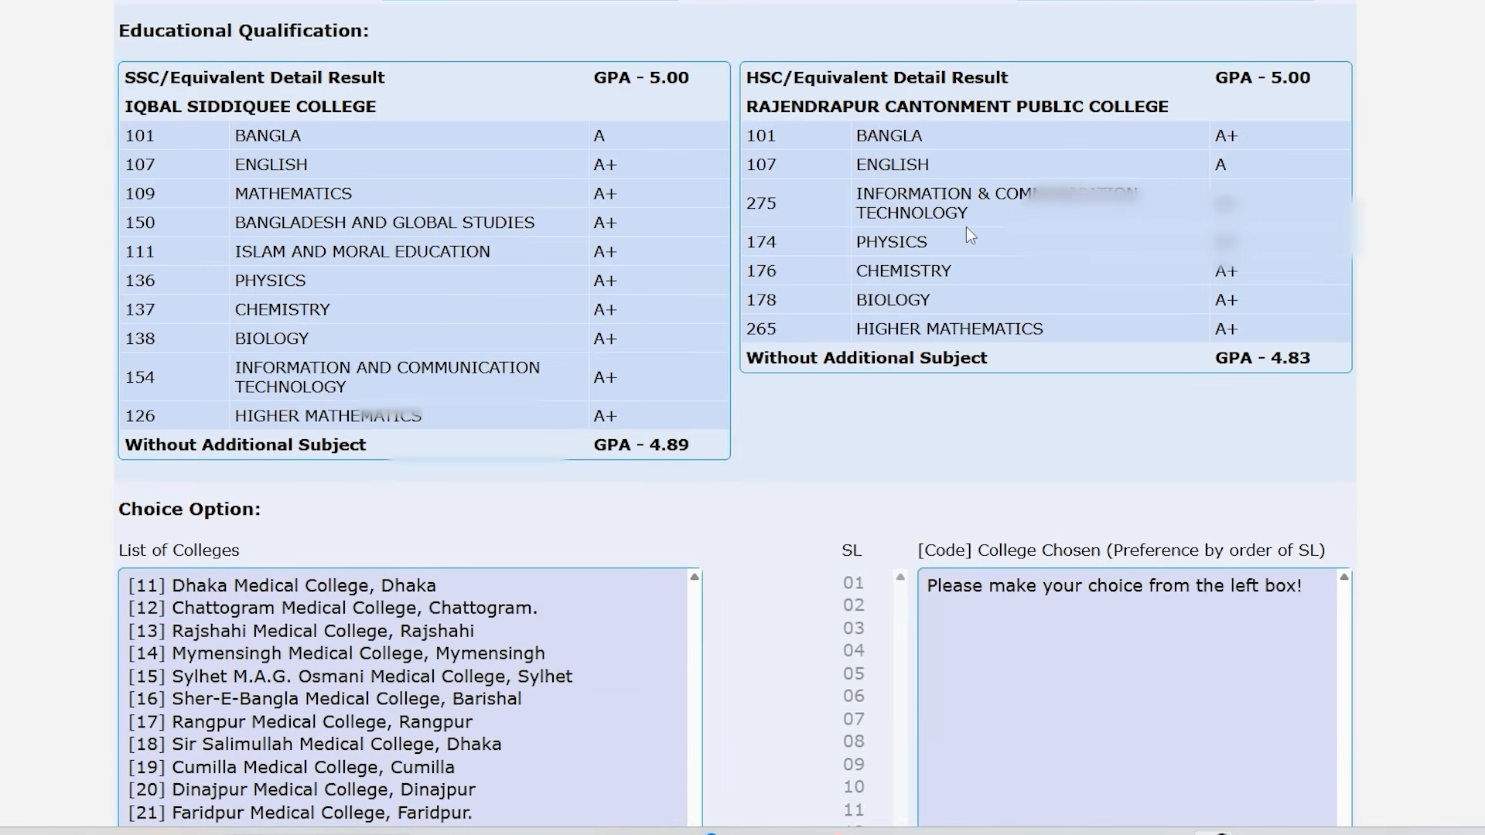
# Add colleges to College Chosen in order, starting with Dhaka, then Khulna, Faridpur, Habiganj and others.
pyautogui.scroll(-5, 780, 439)
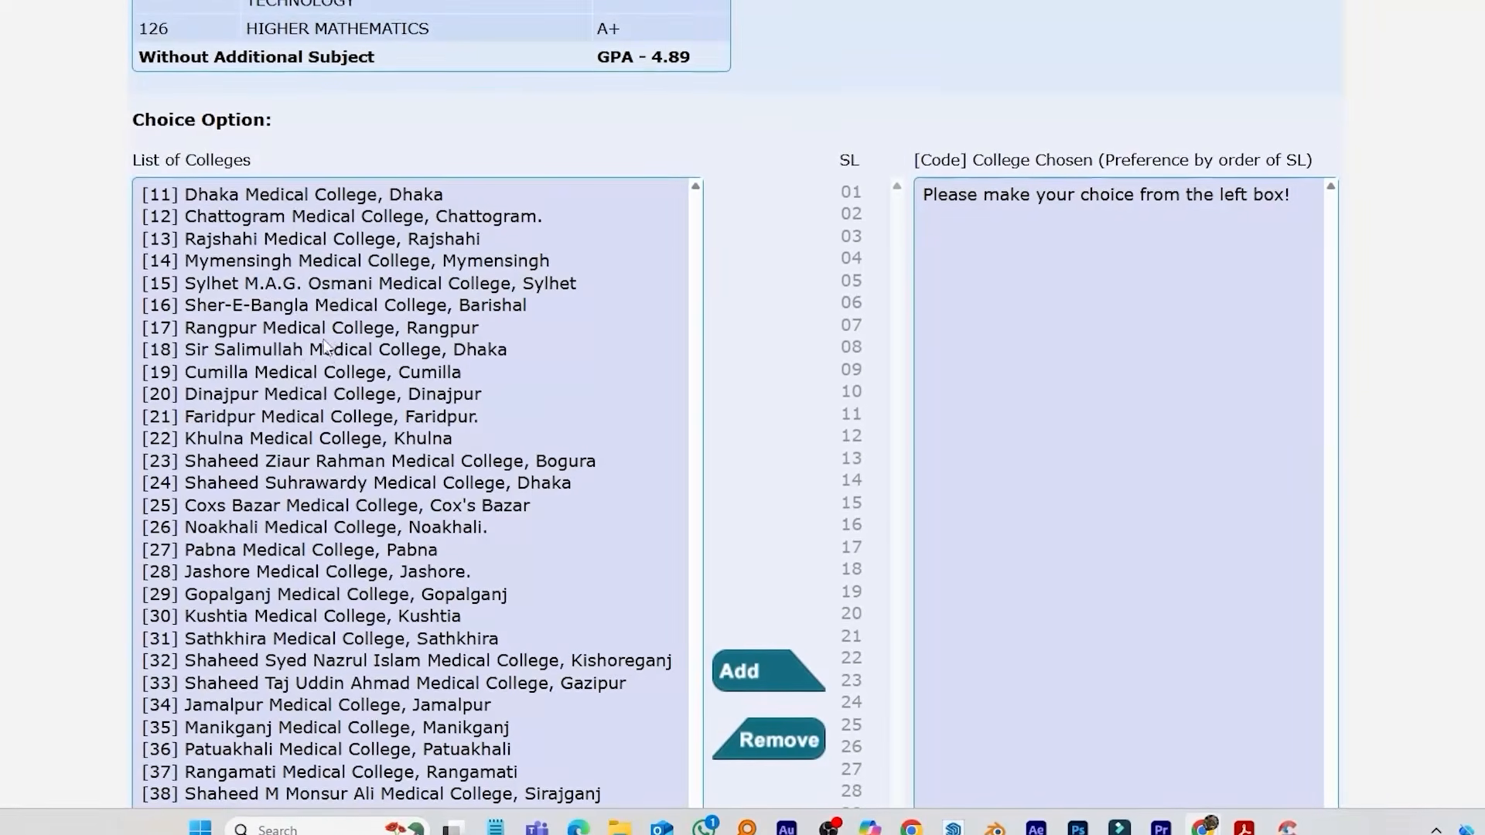
pyautogui.click(304, 220)
pyautogui.scroll(-3, 304, 220)
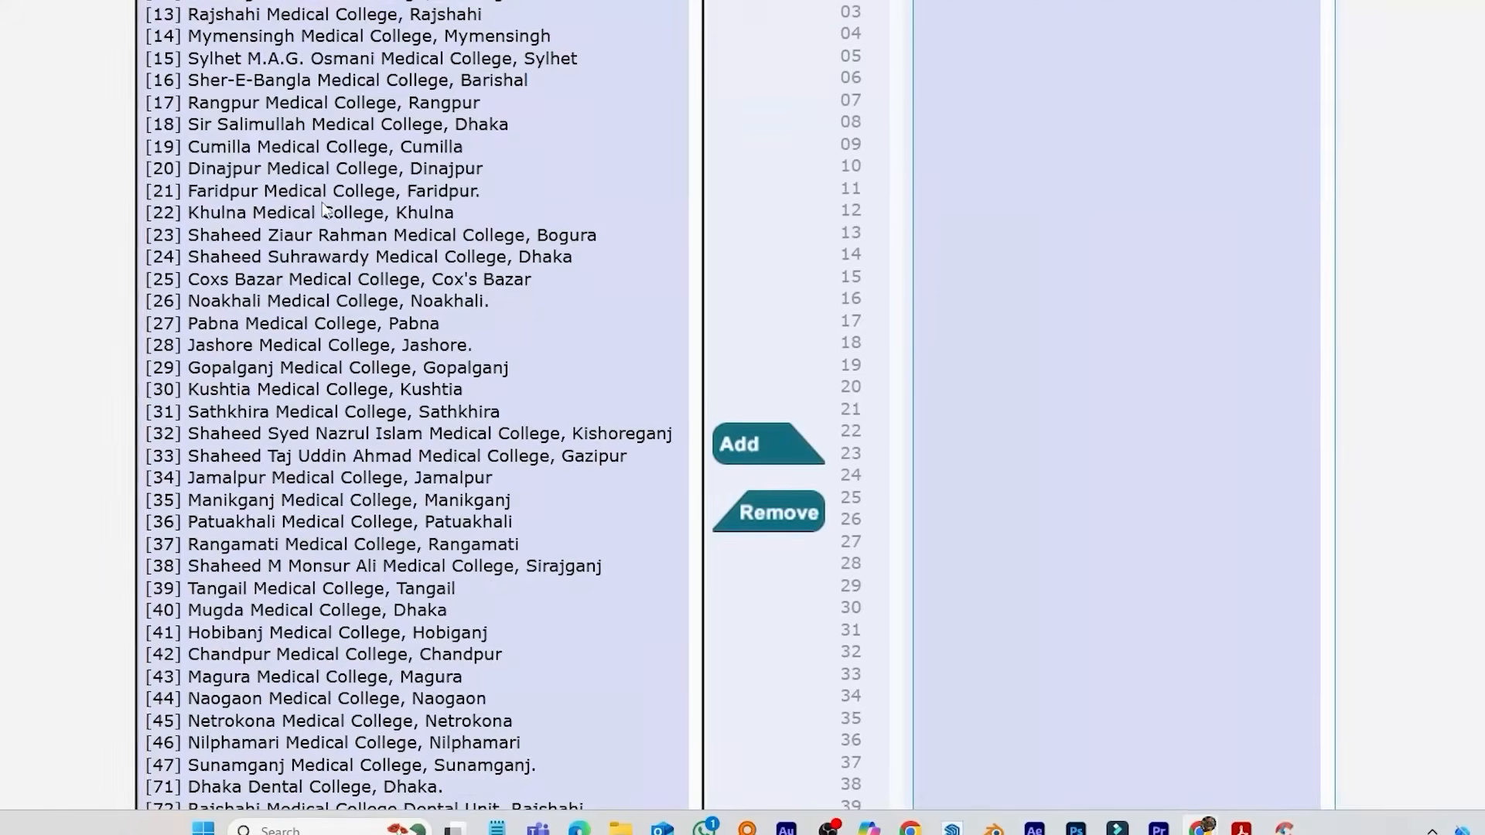
pyautogui.click(753, 456)
pyautogui.scroll(1, 681, 447)
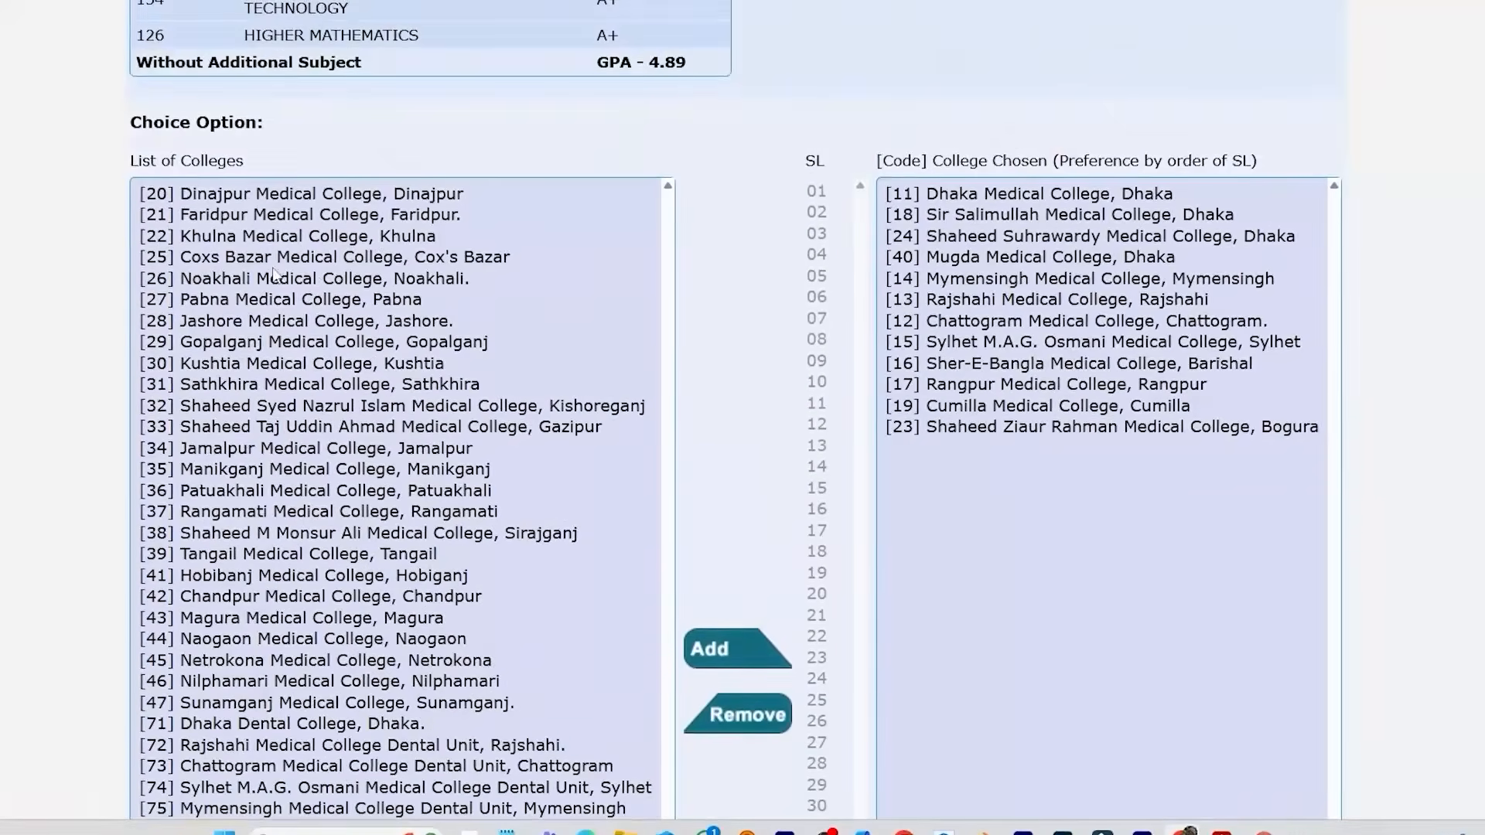
pyautogui.doubleClick(307, 54)
pyautogui.click(320, 33)
pyautogui.doubleClick(319, 32)
pyautogui.doubleClick(366, 23)
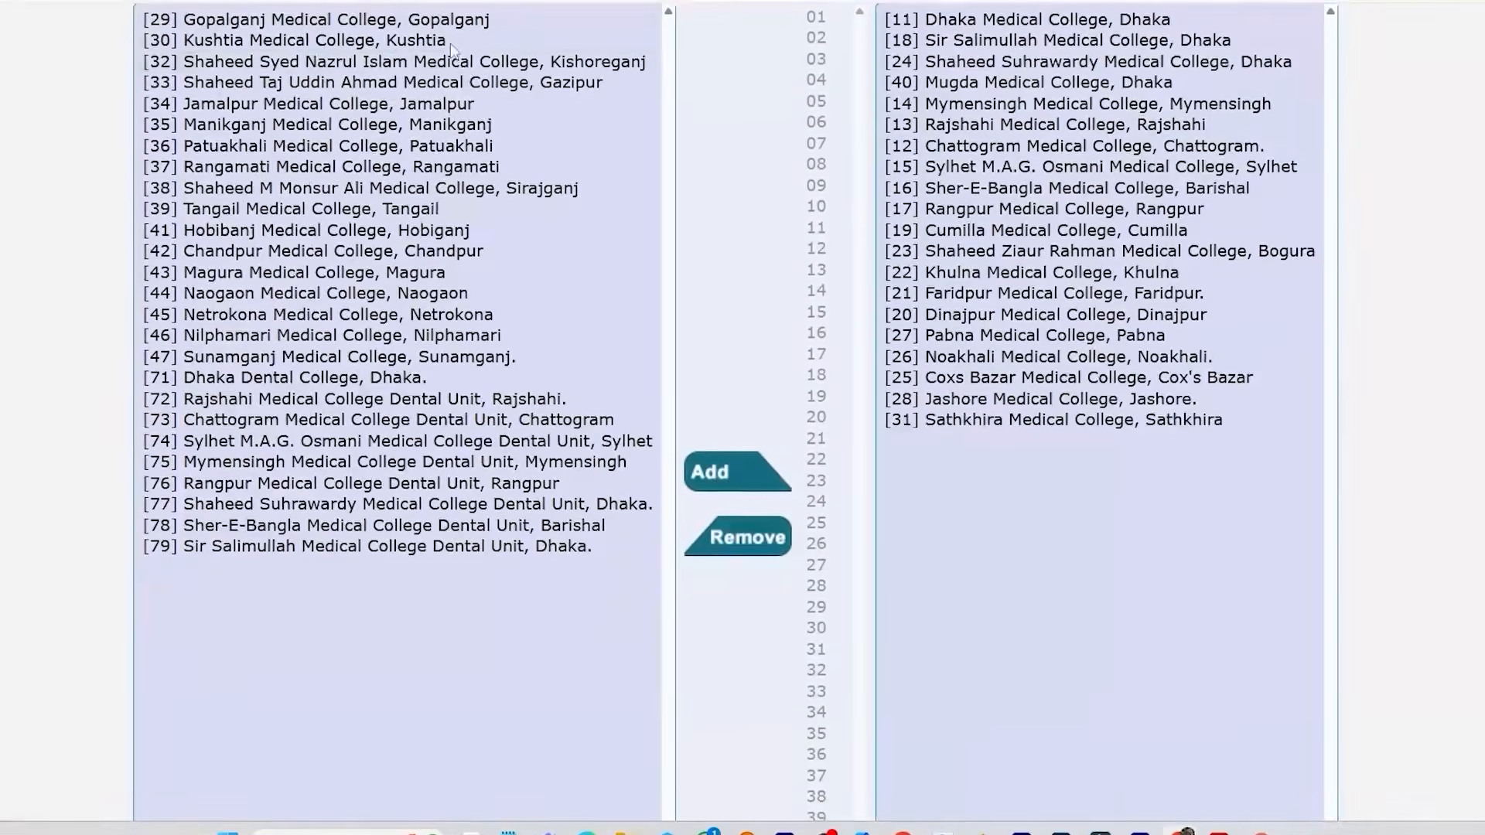
pyautogui.doubleClick(461, 67)
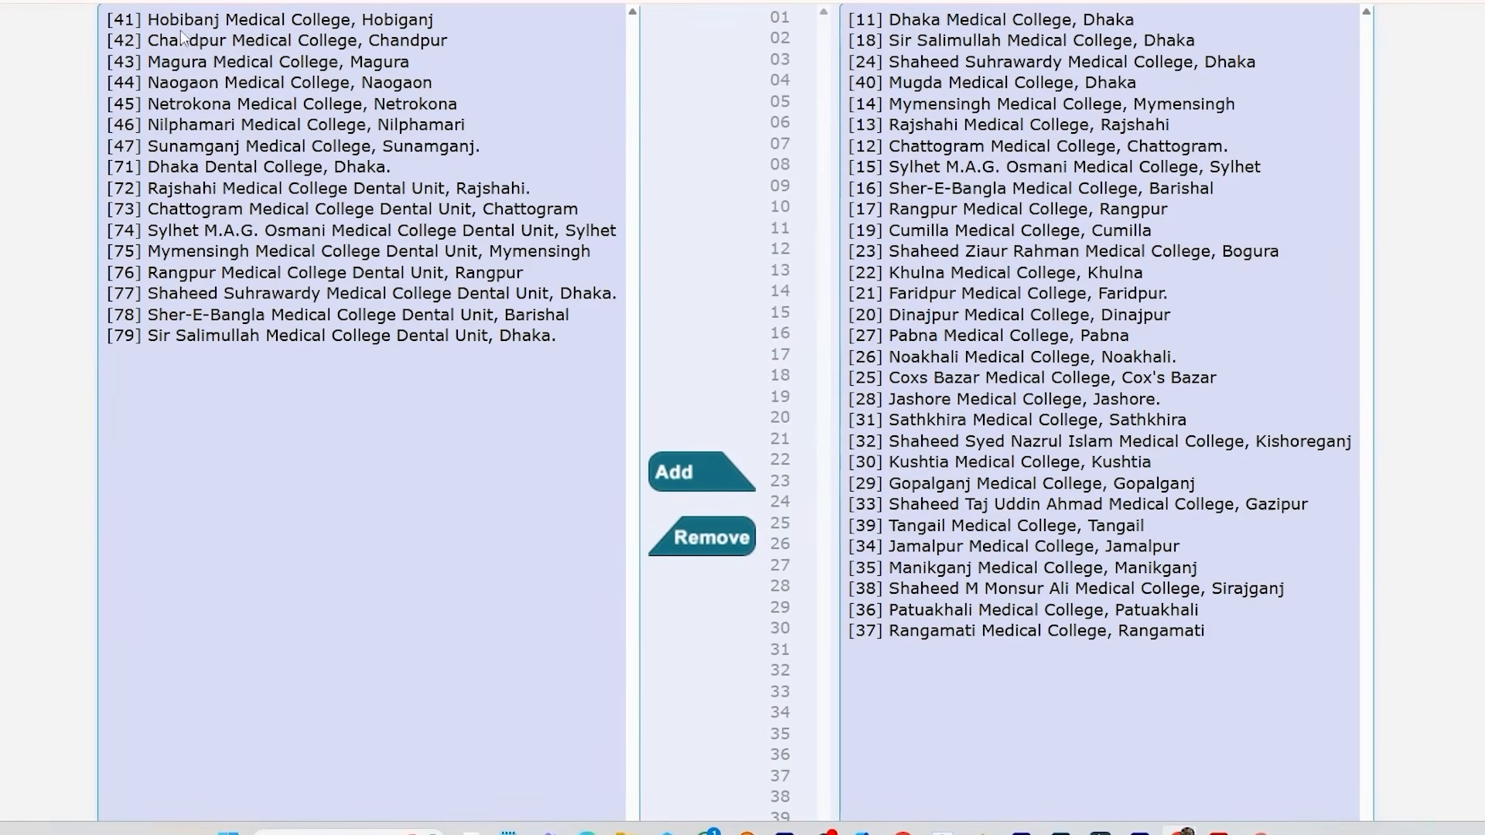
pyautogui.click(254, 20)
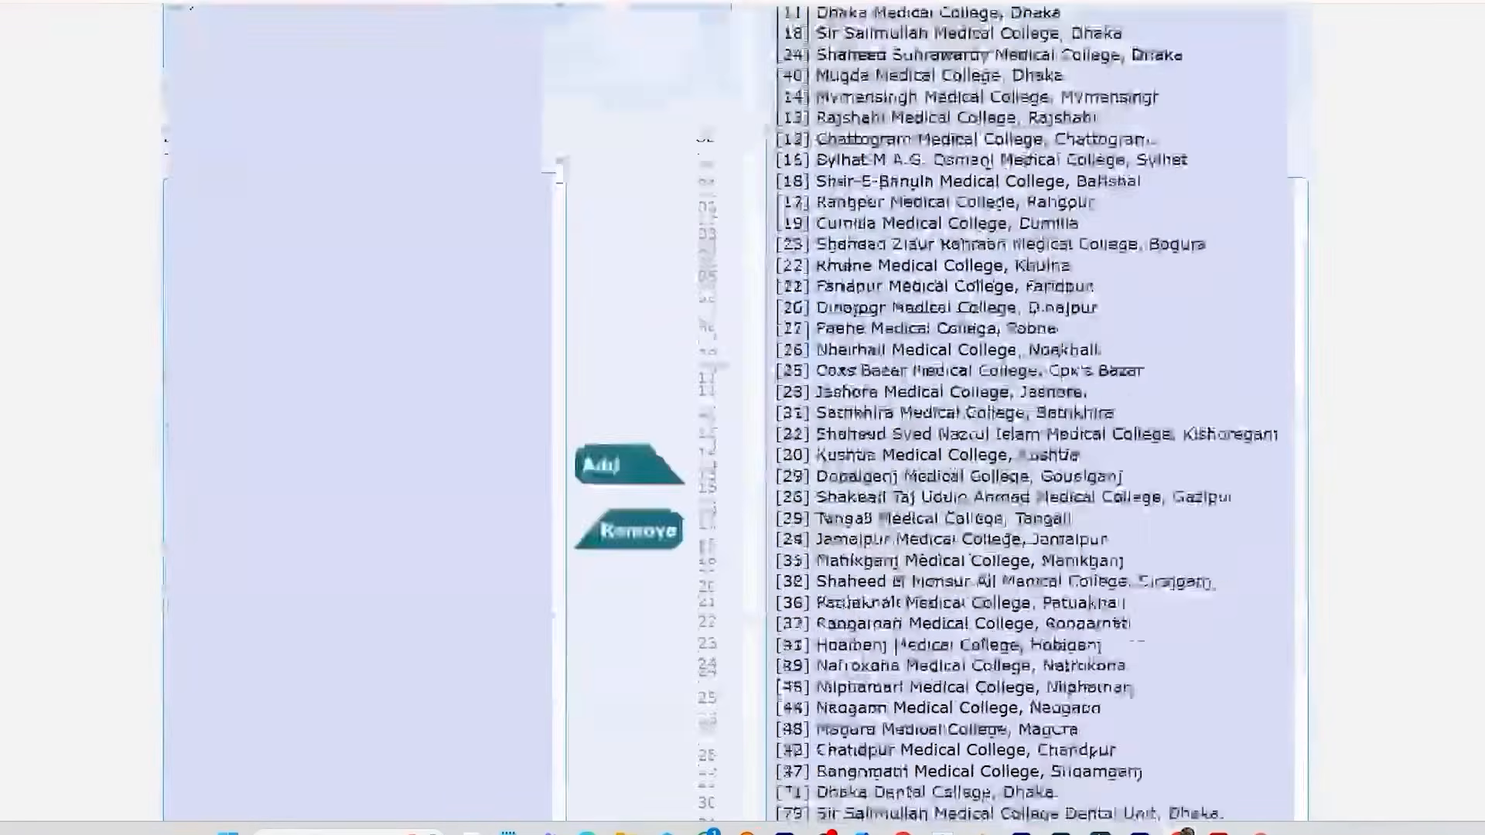
pyautogui.scroll(-10, 554, 338)
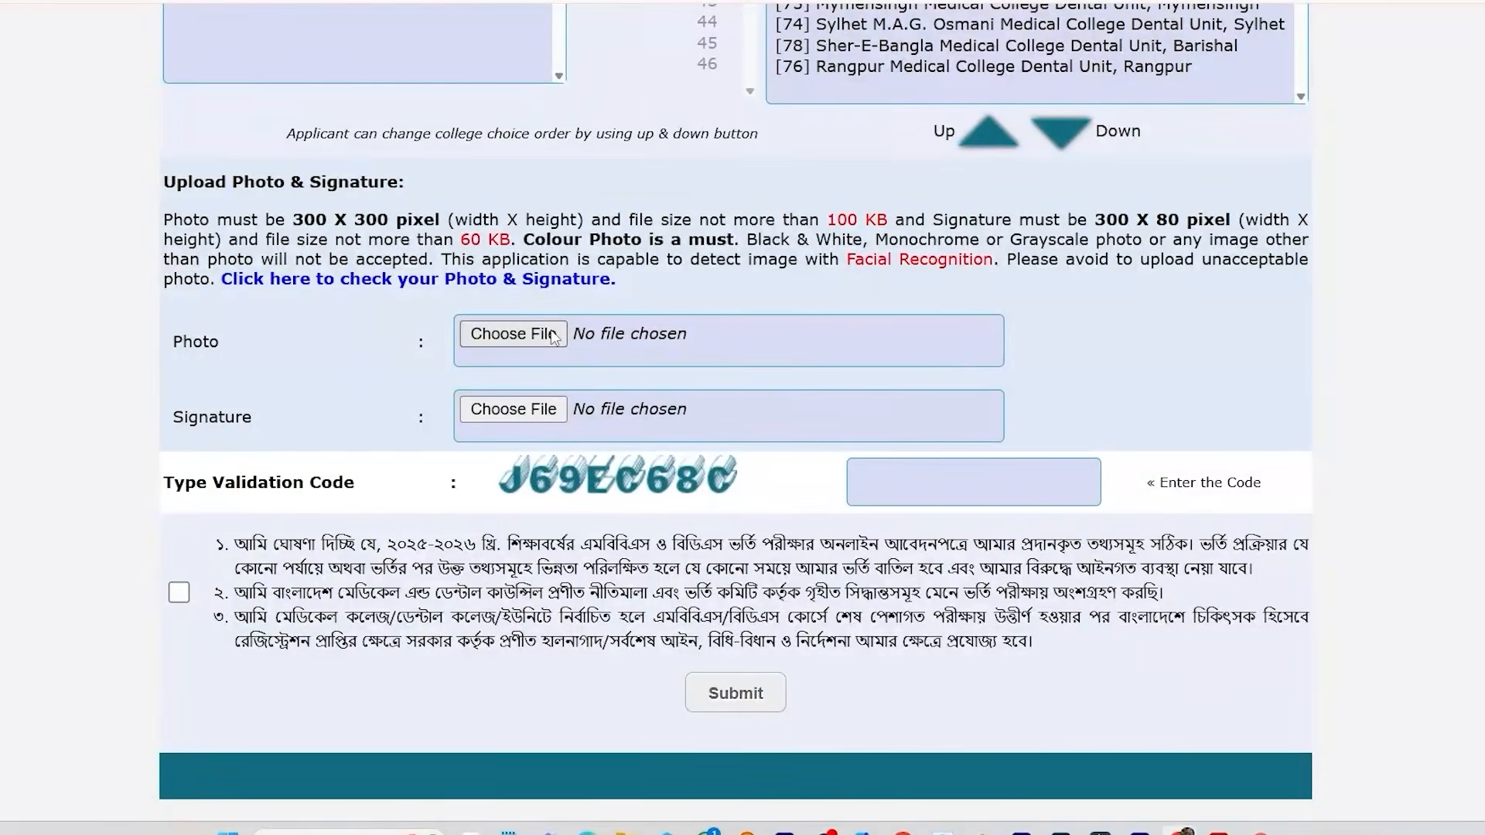
# Attach 300 300.jpg as the applicant's photo.
pyautogui.click(554, 338)
pyautogui.click(339, 58)
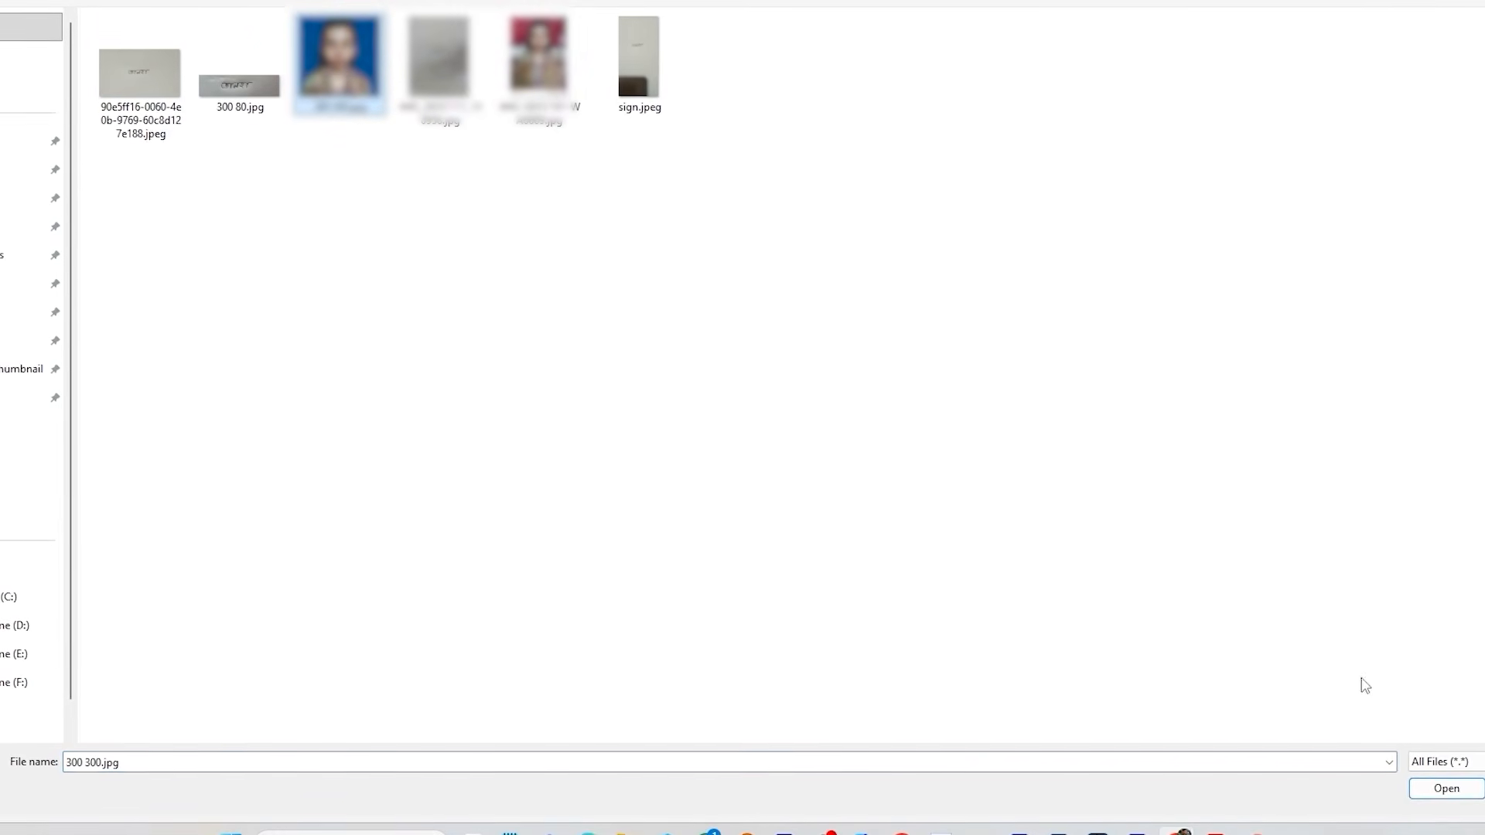
pyautogui.click(1447, 788)
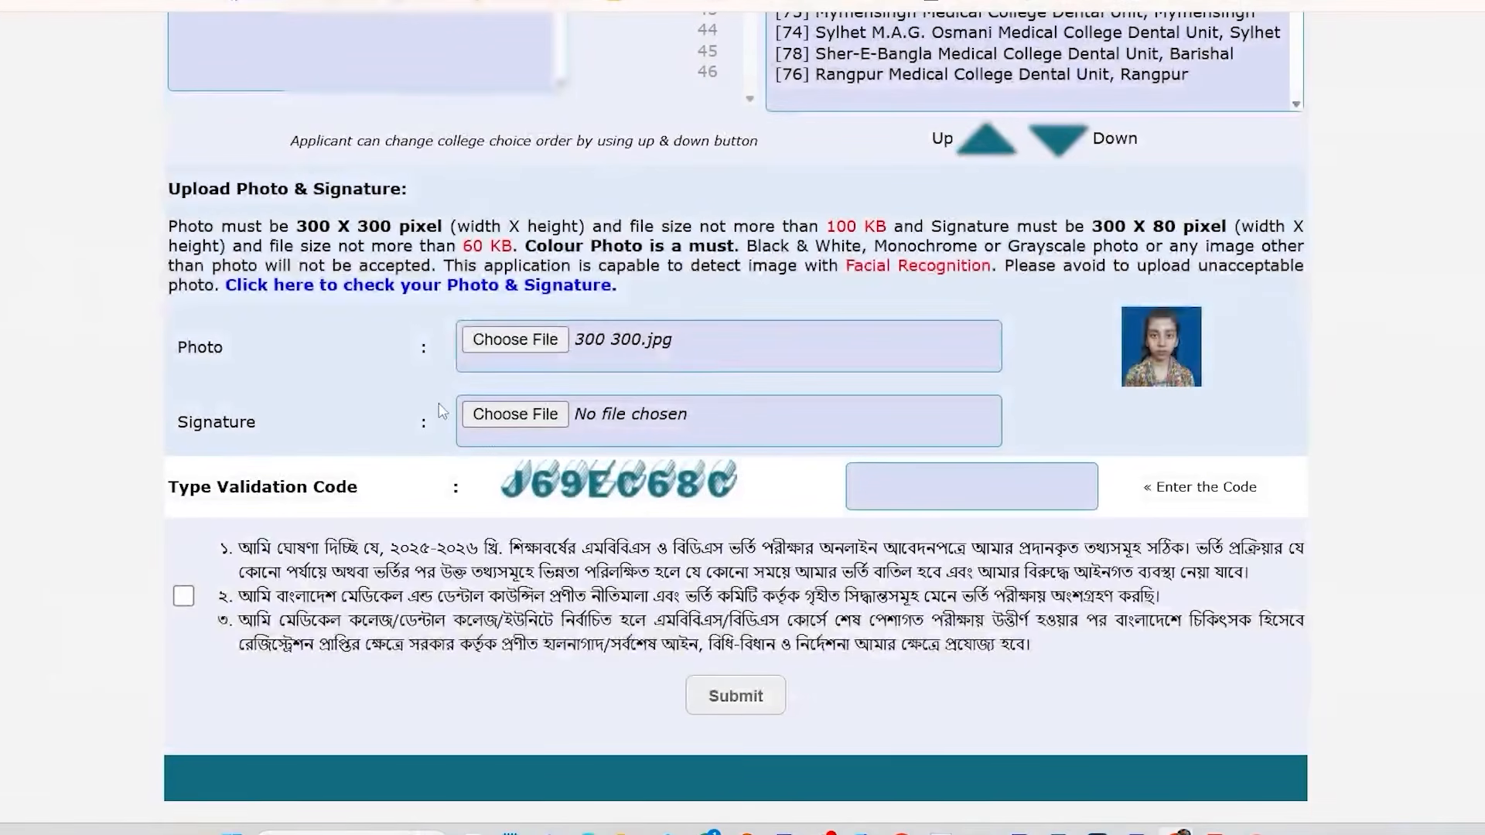
# Attach 300 80.jpg as the signature image.
pyautogui.click(511, 415)
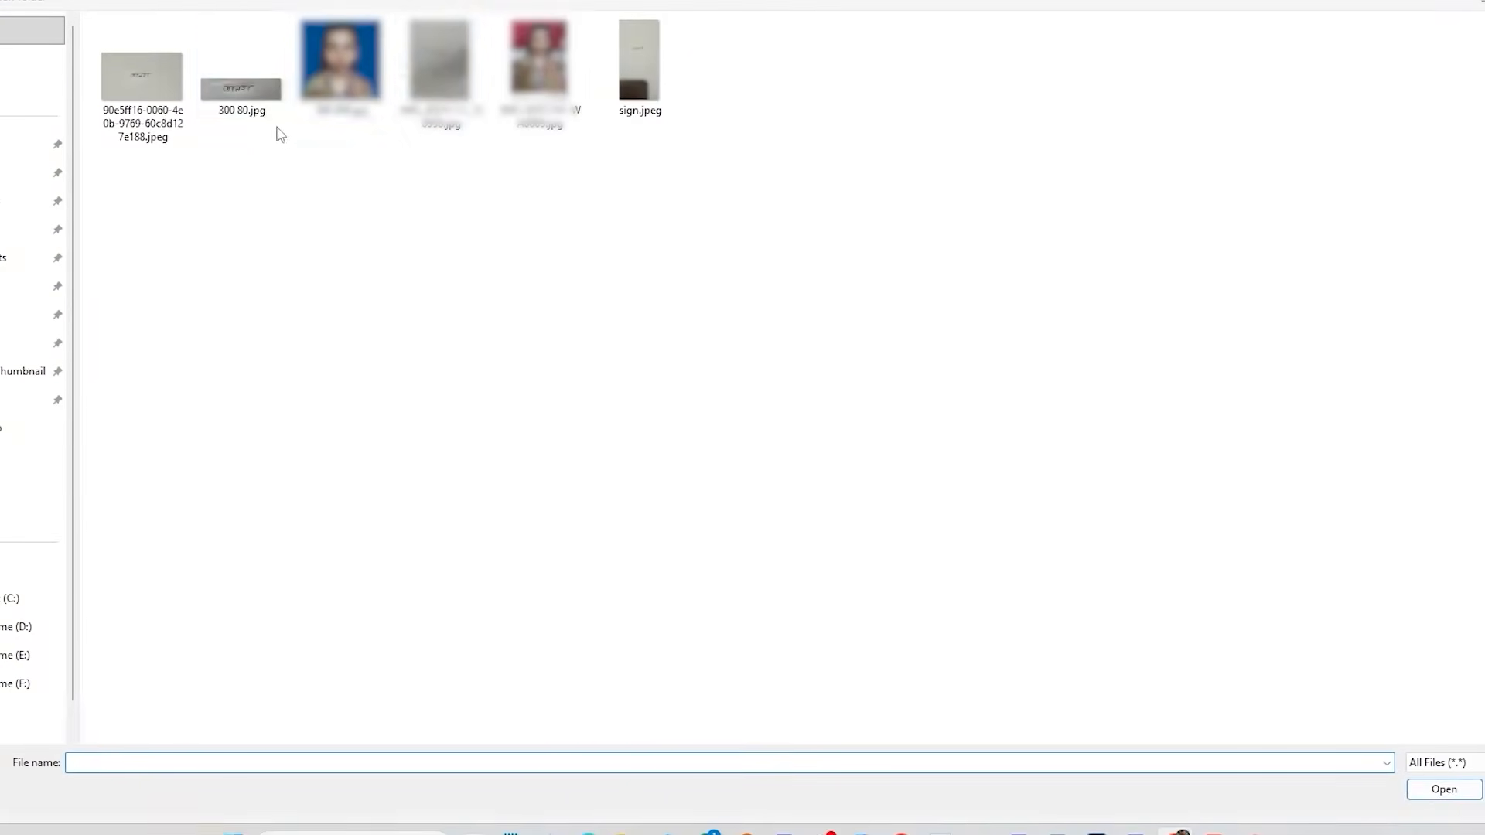
pyautogui.click(242, 85)
pyautogui.click(1409, 791)
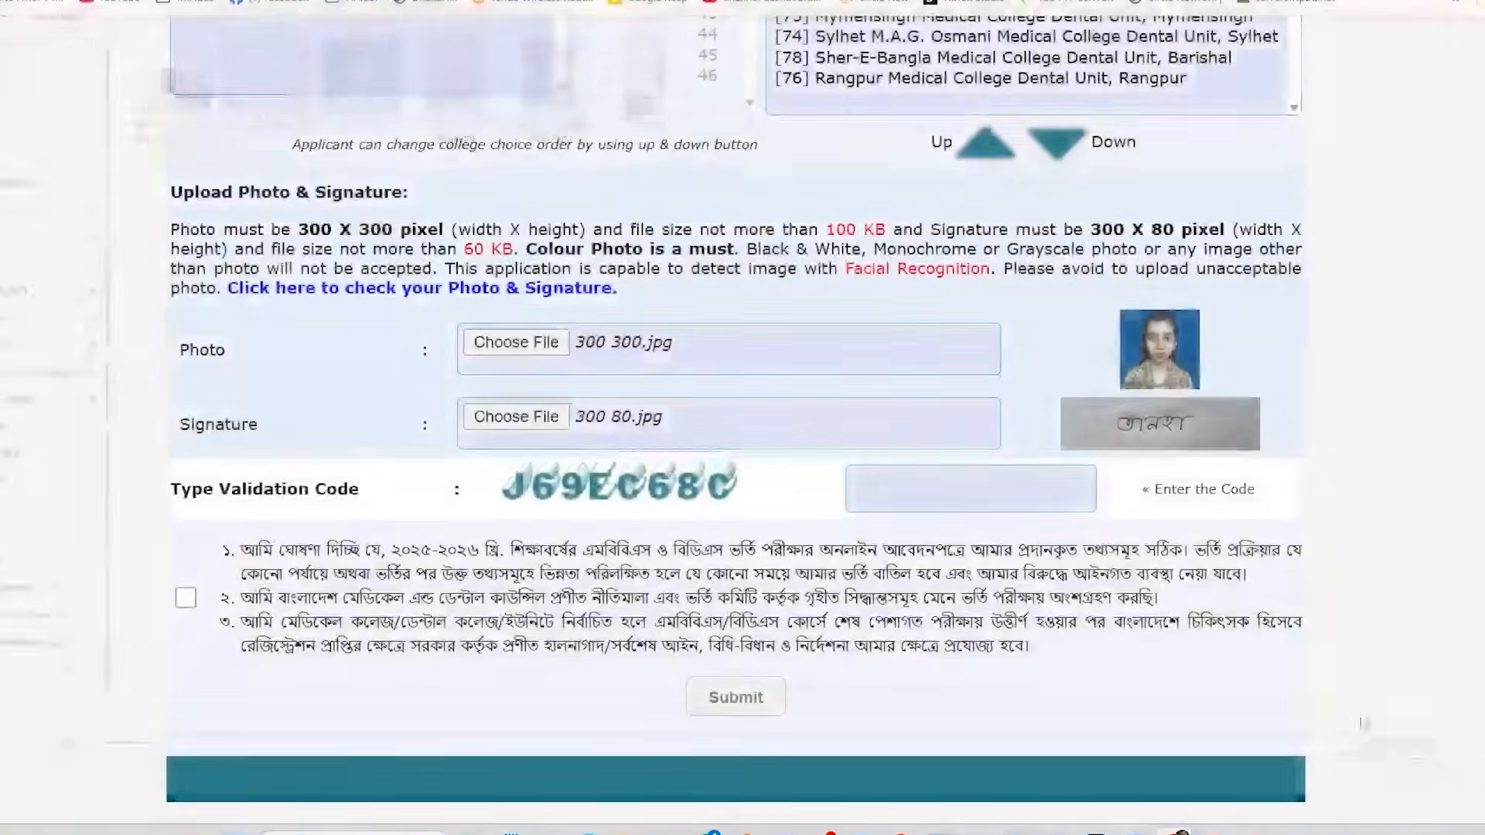
pyautogui.scroll(-2, 859, 400)
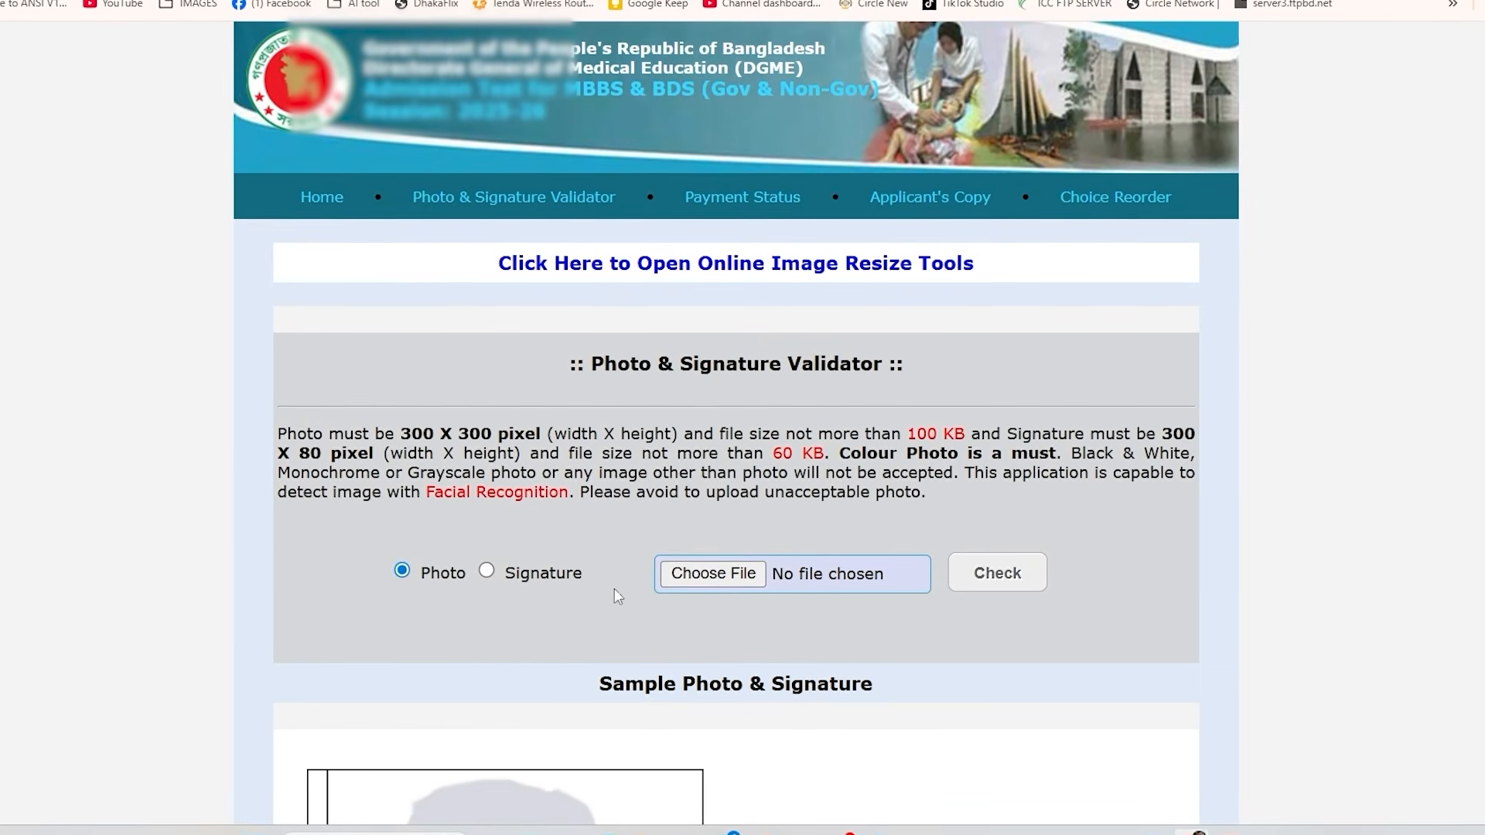
# Validate the 300 300.jpg photo in the Photo & Signature Validator.
pyautogui.click(716, 586)
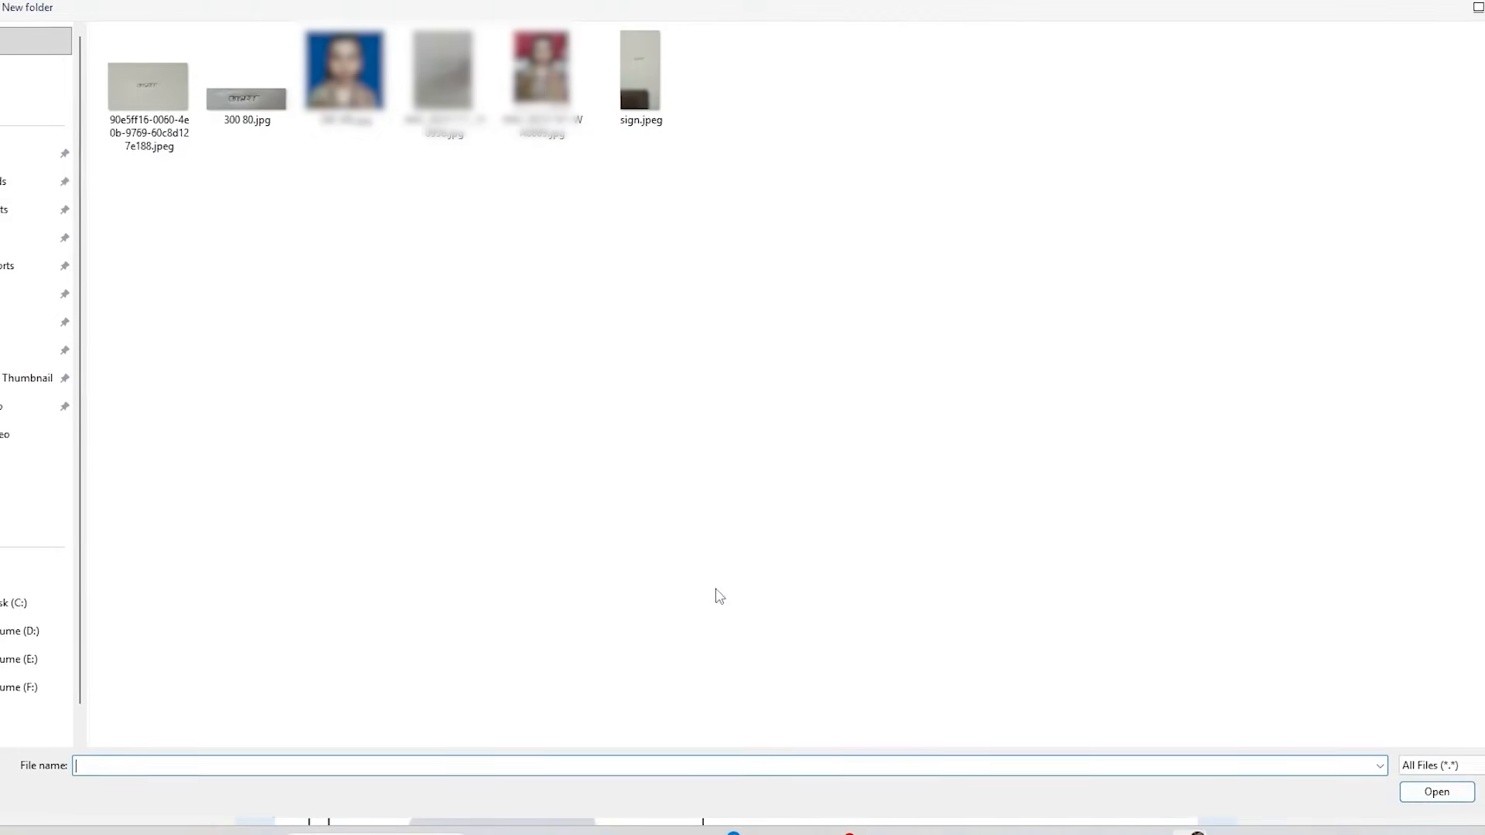
pyautogui.click(348, 85)
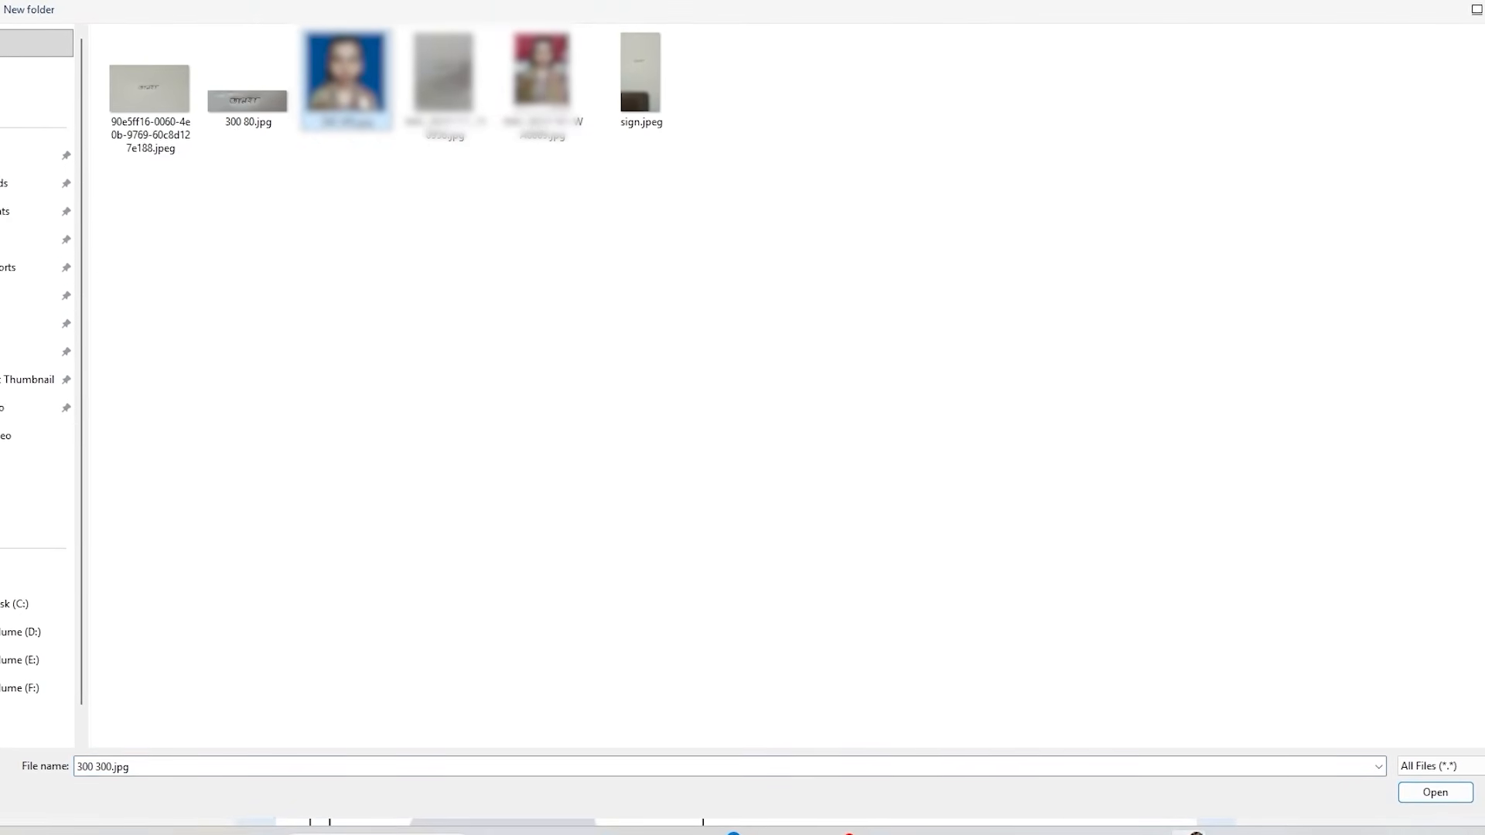
pyautogui.click(1435, 793)
pyautogui.click(1006, 583)
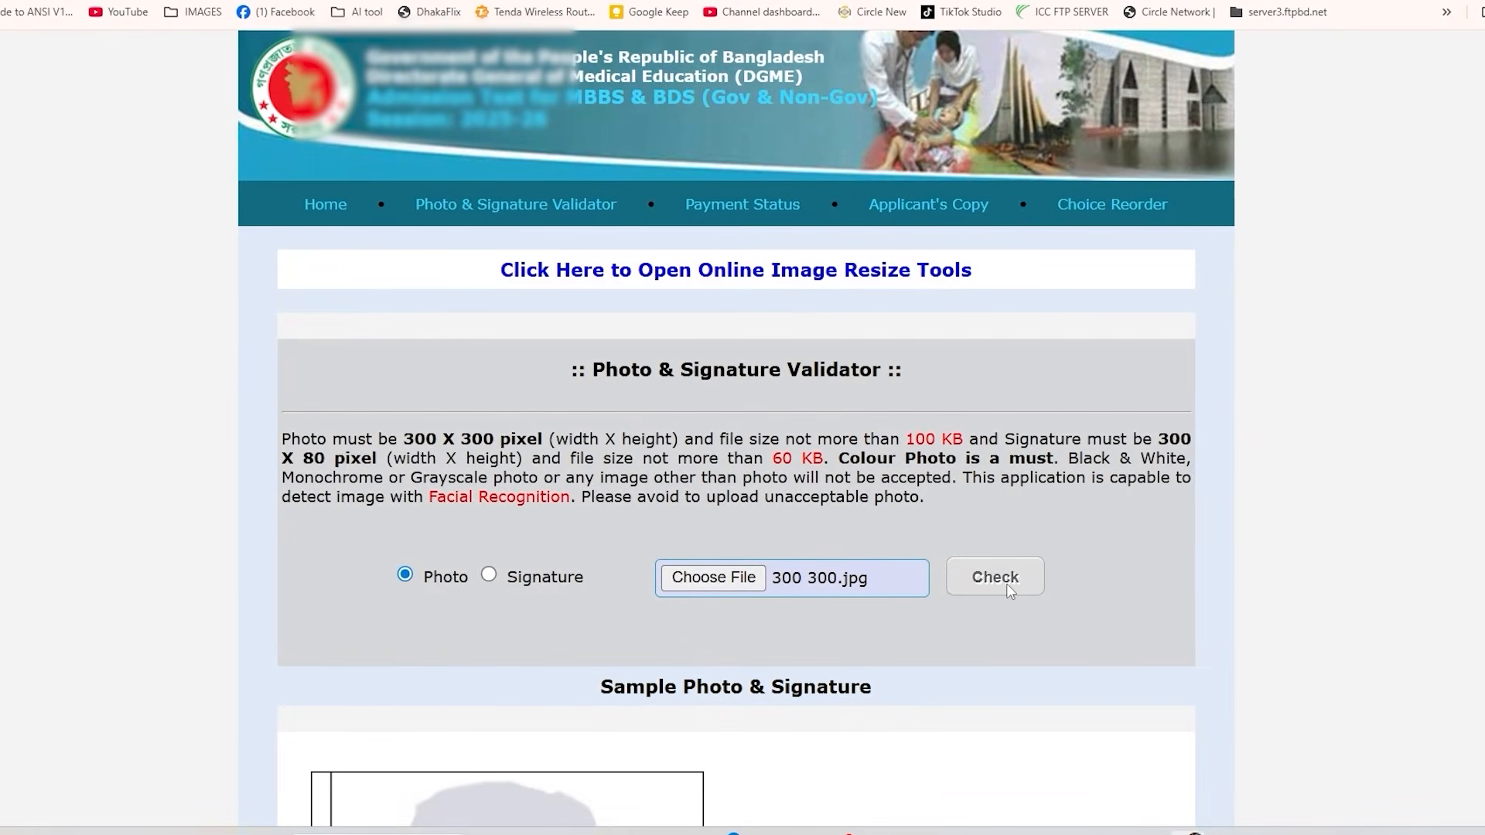
pyautogui.scroll(-2, 1001, 588)
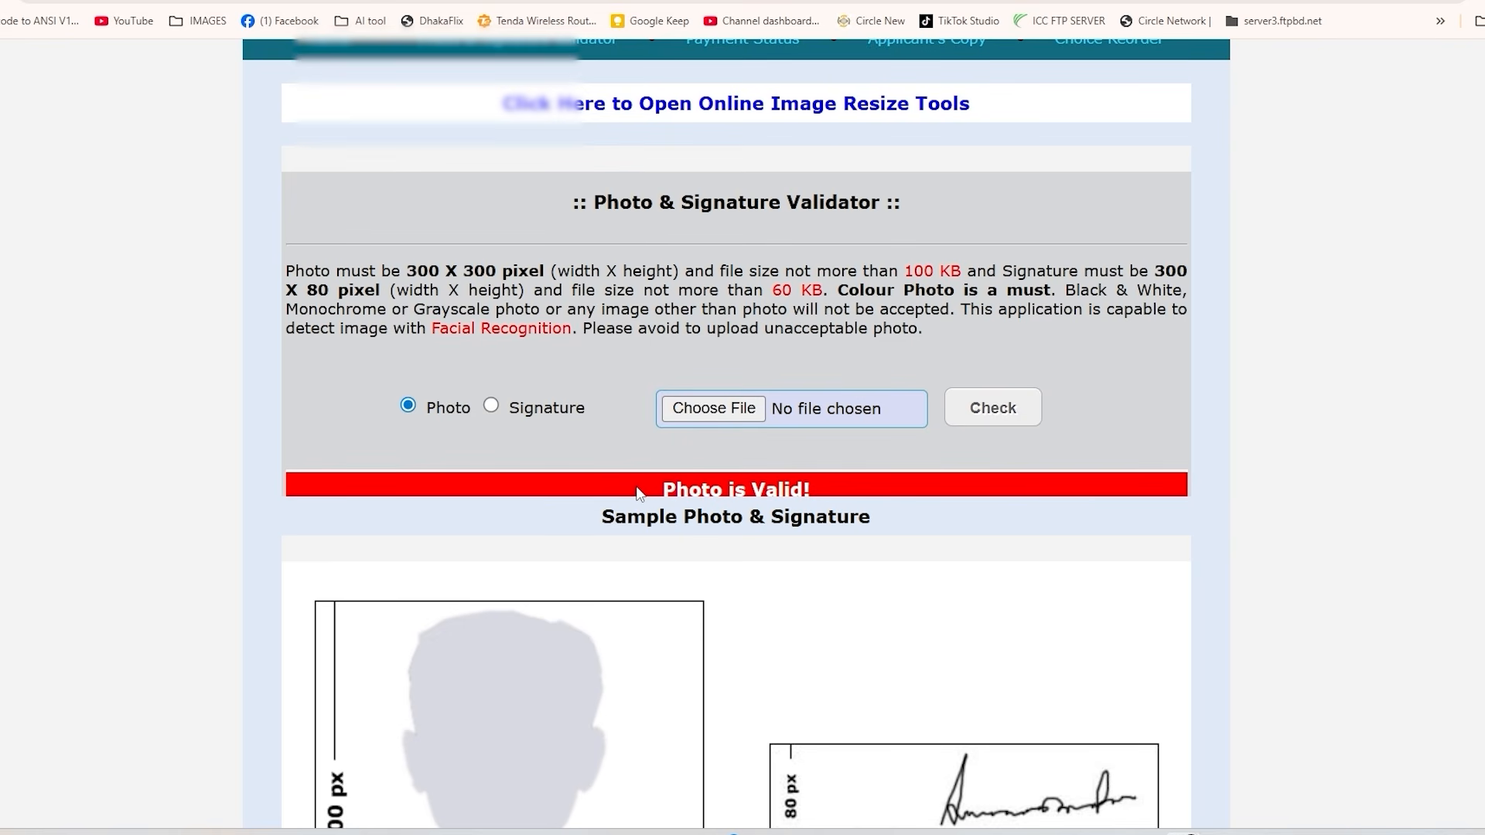
# Switch the validator to Signature and check the 300 80.jpg file.
pyautogui.click(492, 407)
pyautogui.click(719, 410)
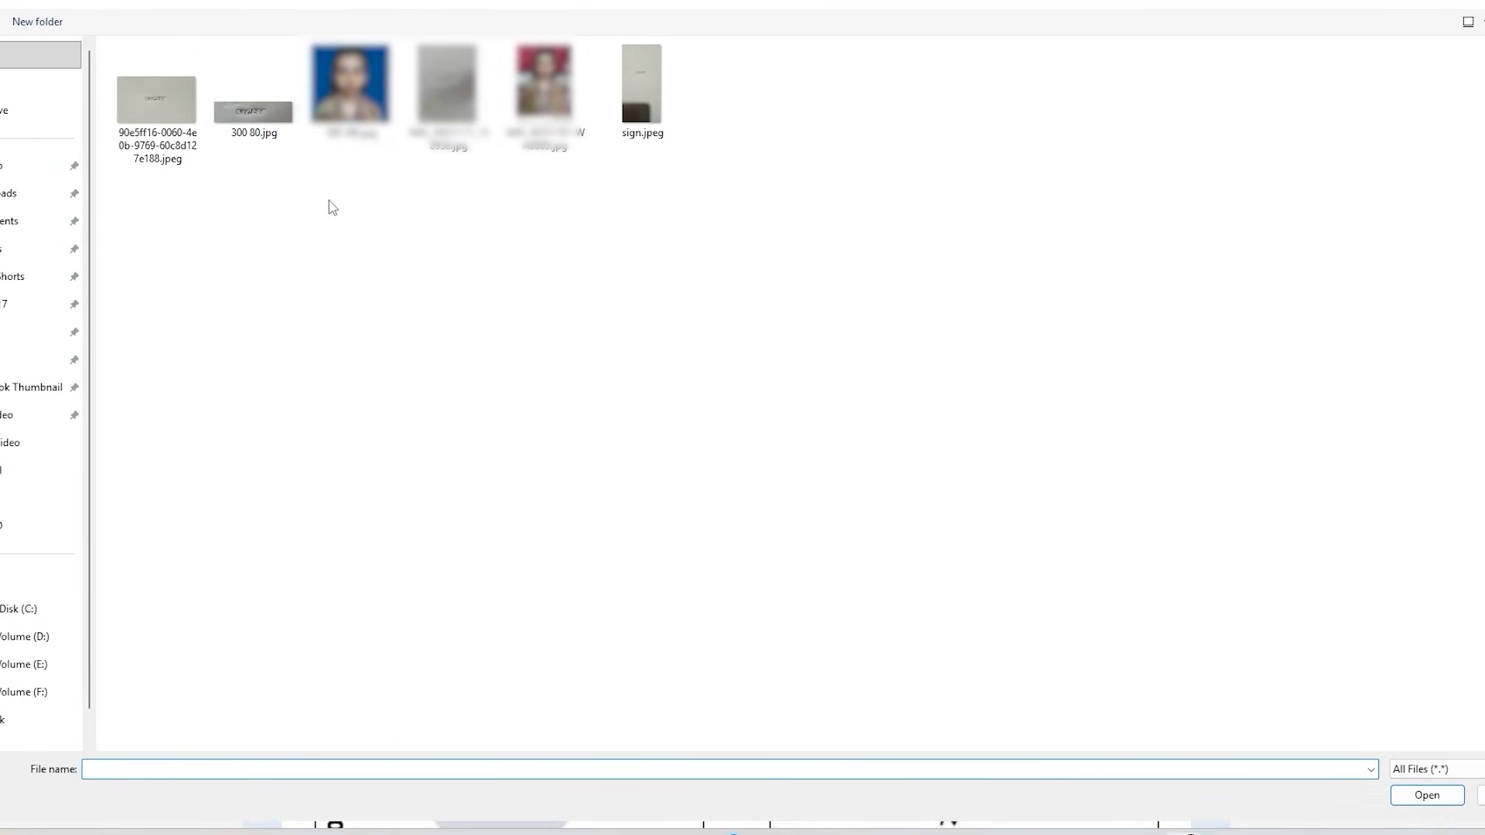
pyautogui.click(255, 116)
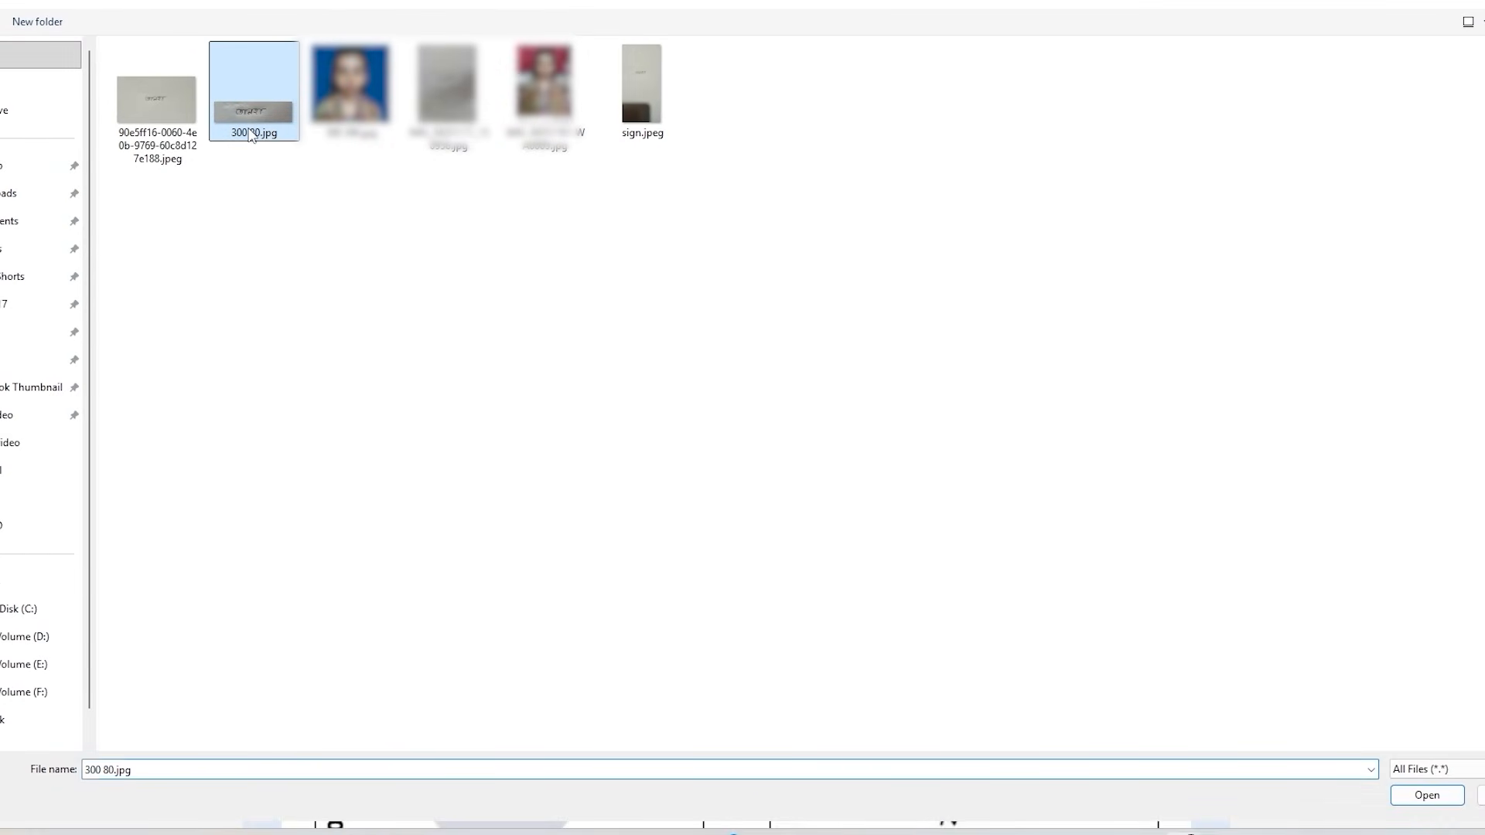
pyautogui.click(1427, 799)
pyautogui.click(994, 412)
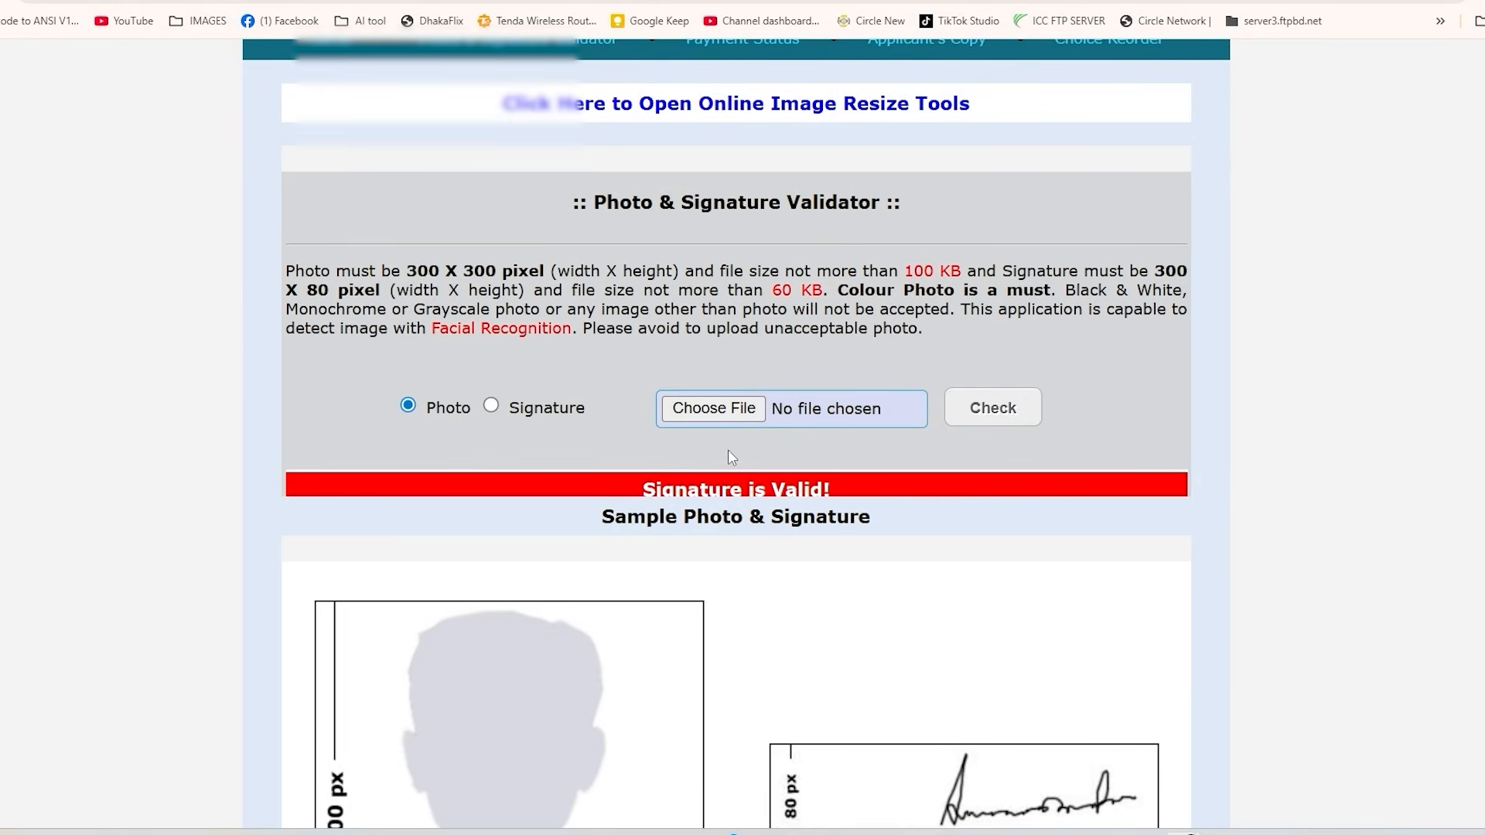
pyautogui.scroll(3, 696, 232)
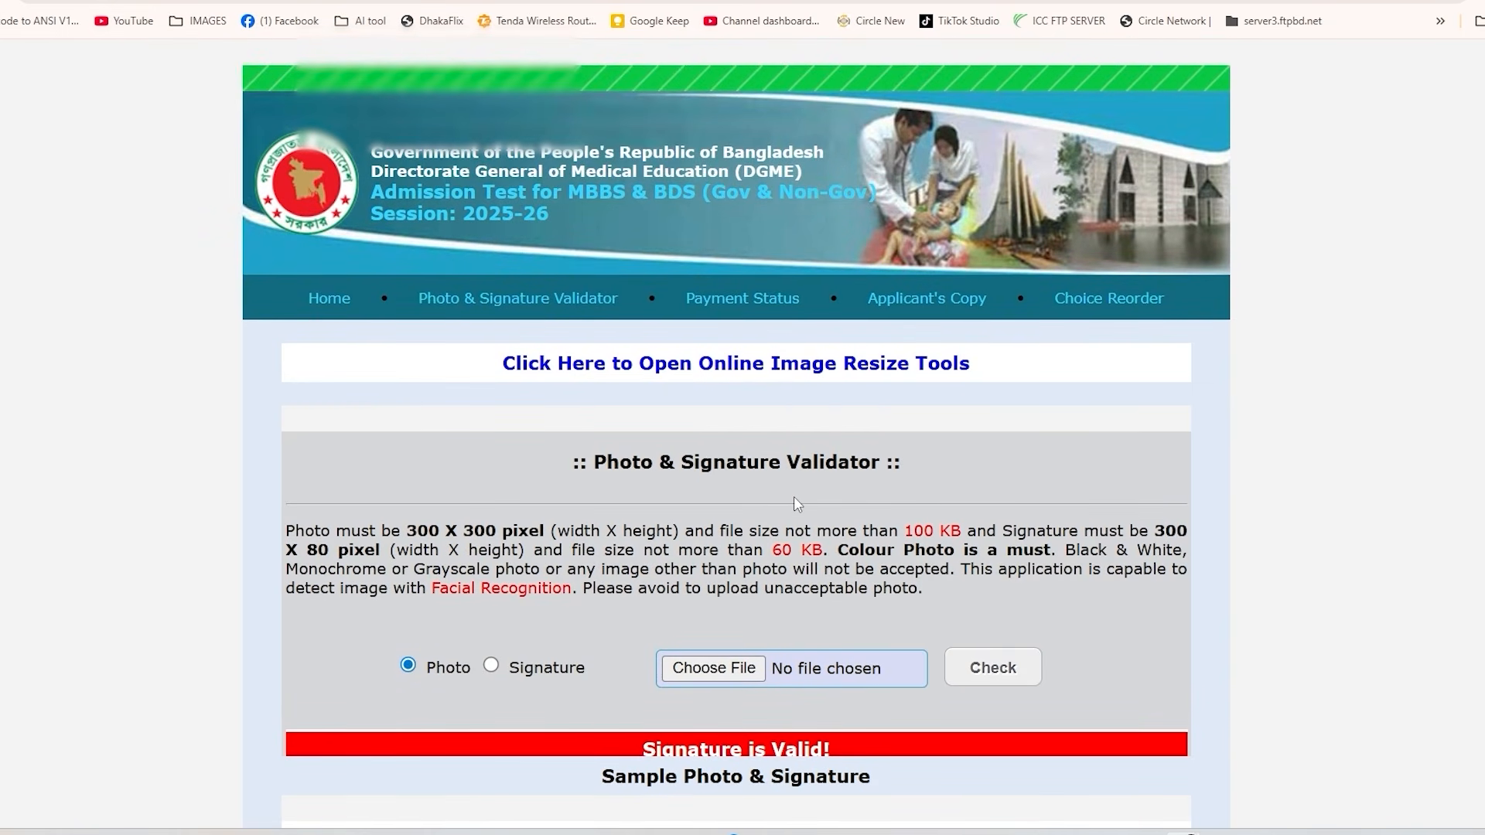
pyautogui.scroll(-3, 800, 502)
pyautogui.scroll(2, 799, 503)
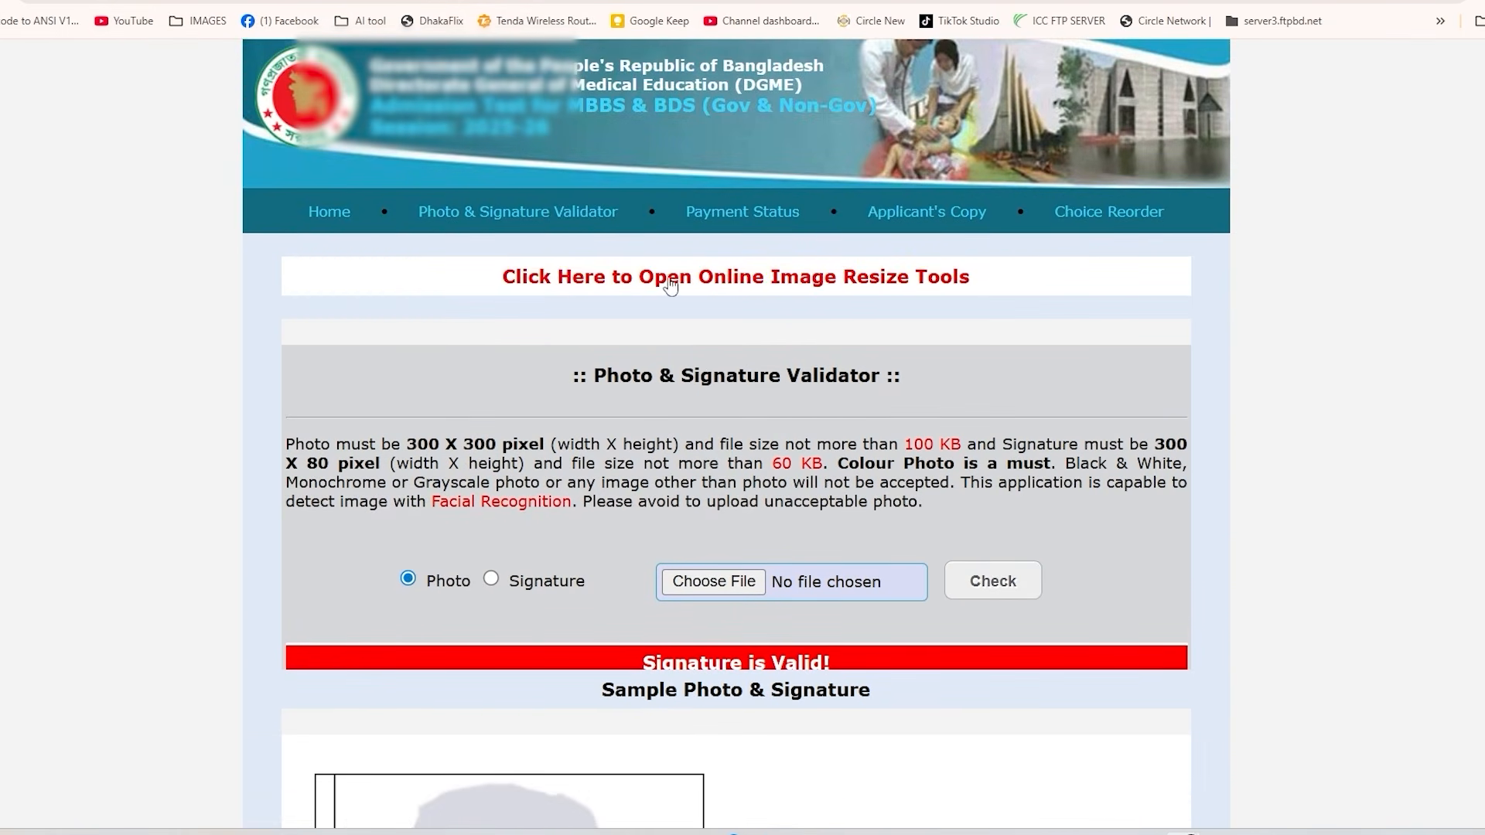
pyautogui.click(818, 287)
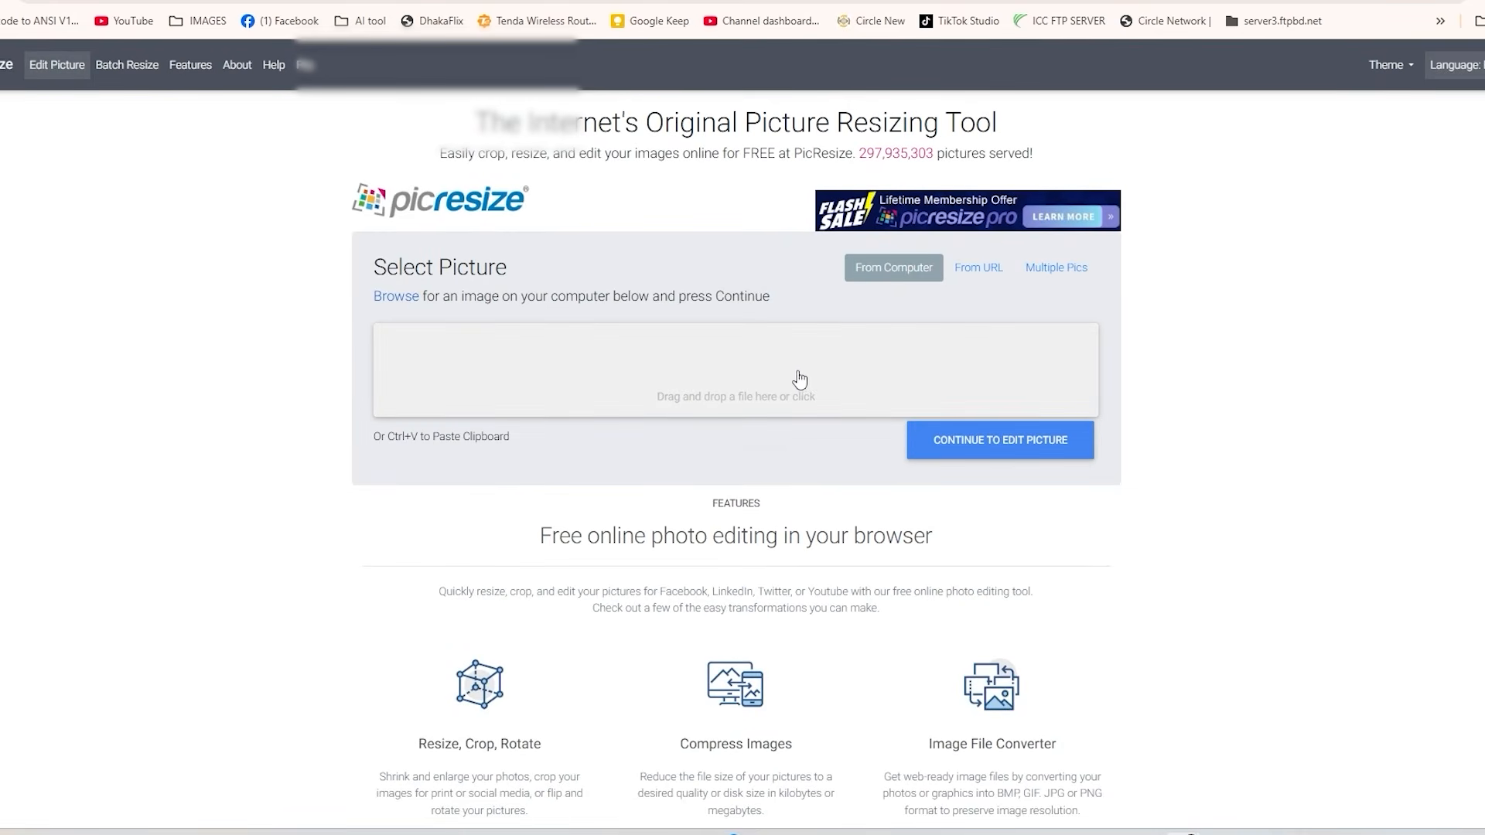
# Upload IMG-20251101-WA0009.jpg to PicResize and mark a crop box around the person.
pyautogui.click(401, 305)
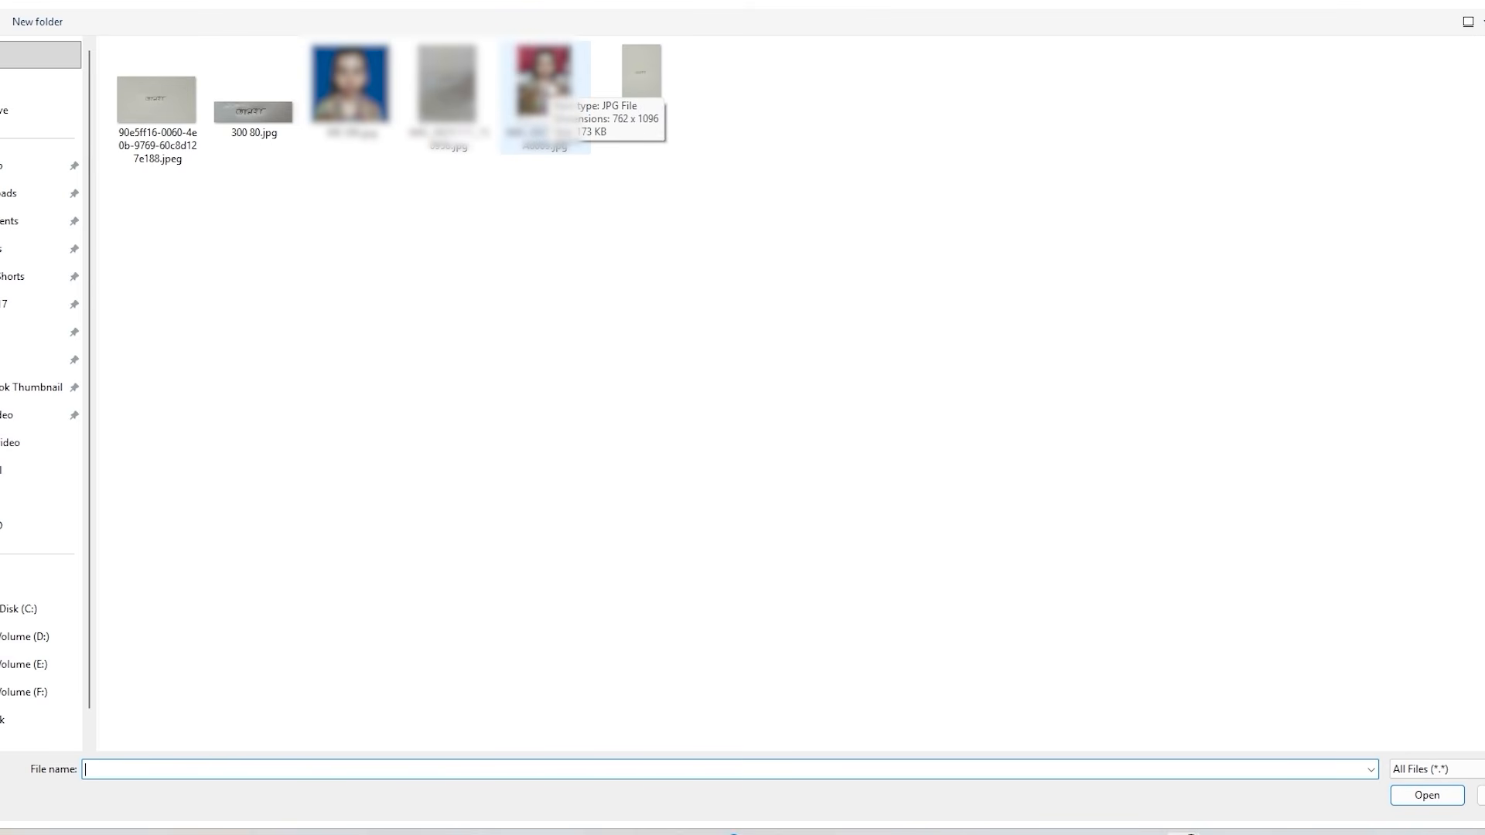
pyautogui.click(545, 85)
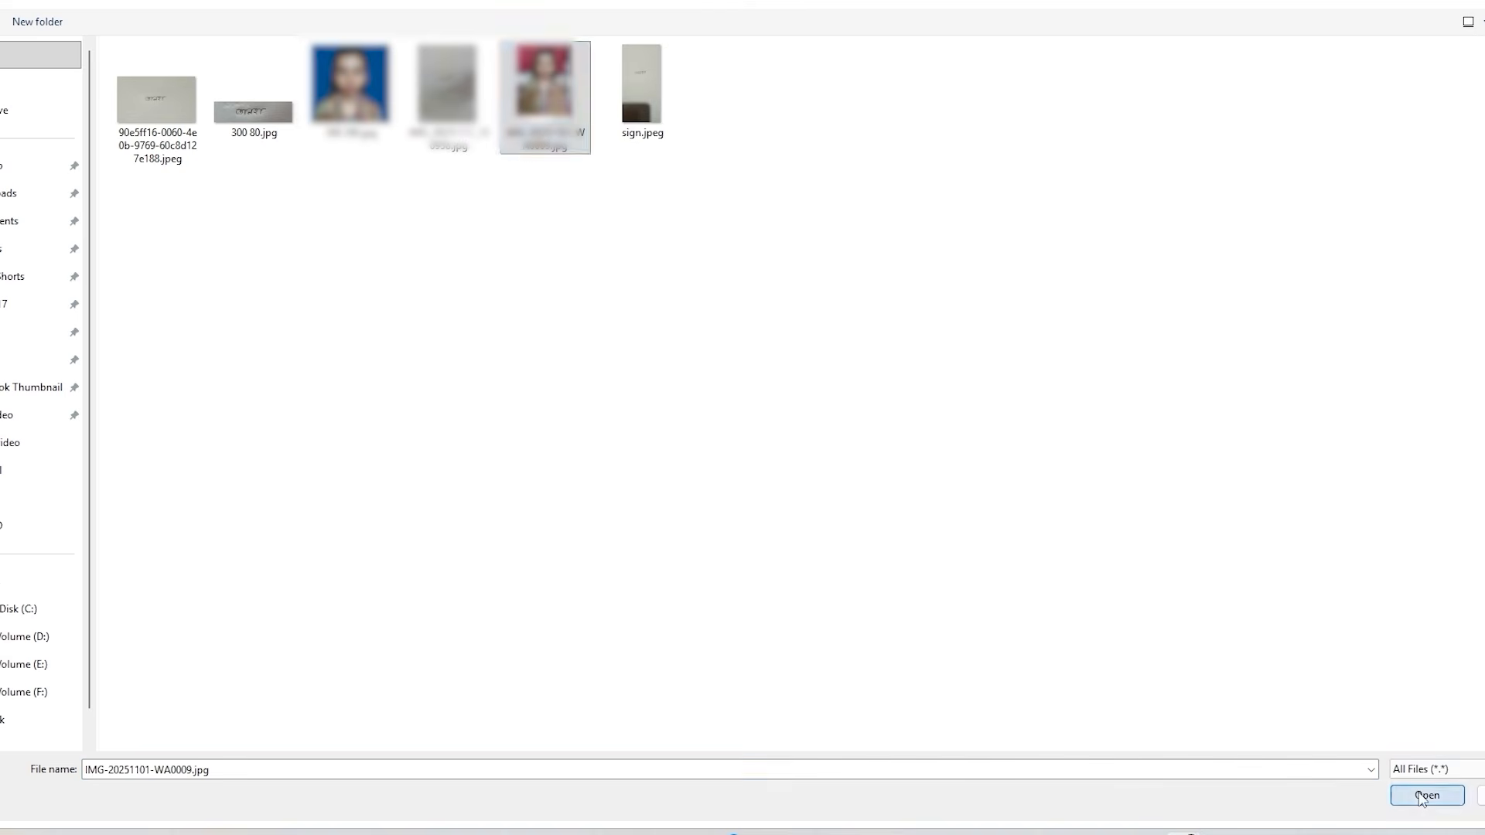
pyautogui.click(1427, 795)
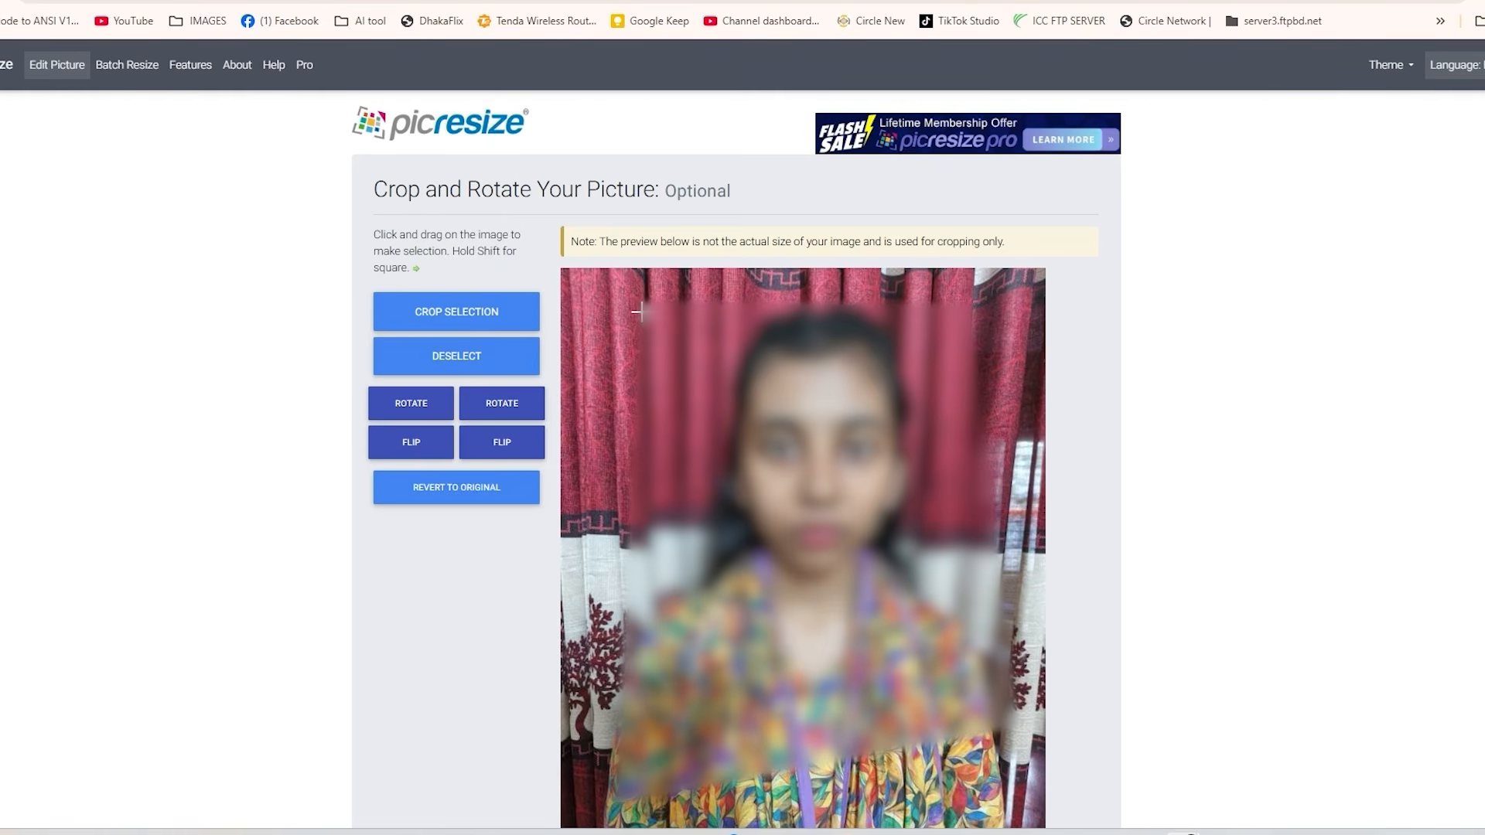
pyautogui.moveTo(627, 280); pyautogui.dragTo(1012, 705)
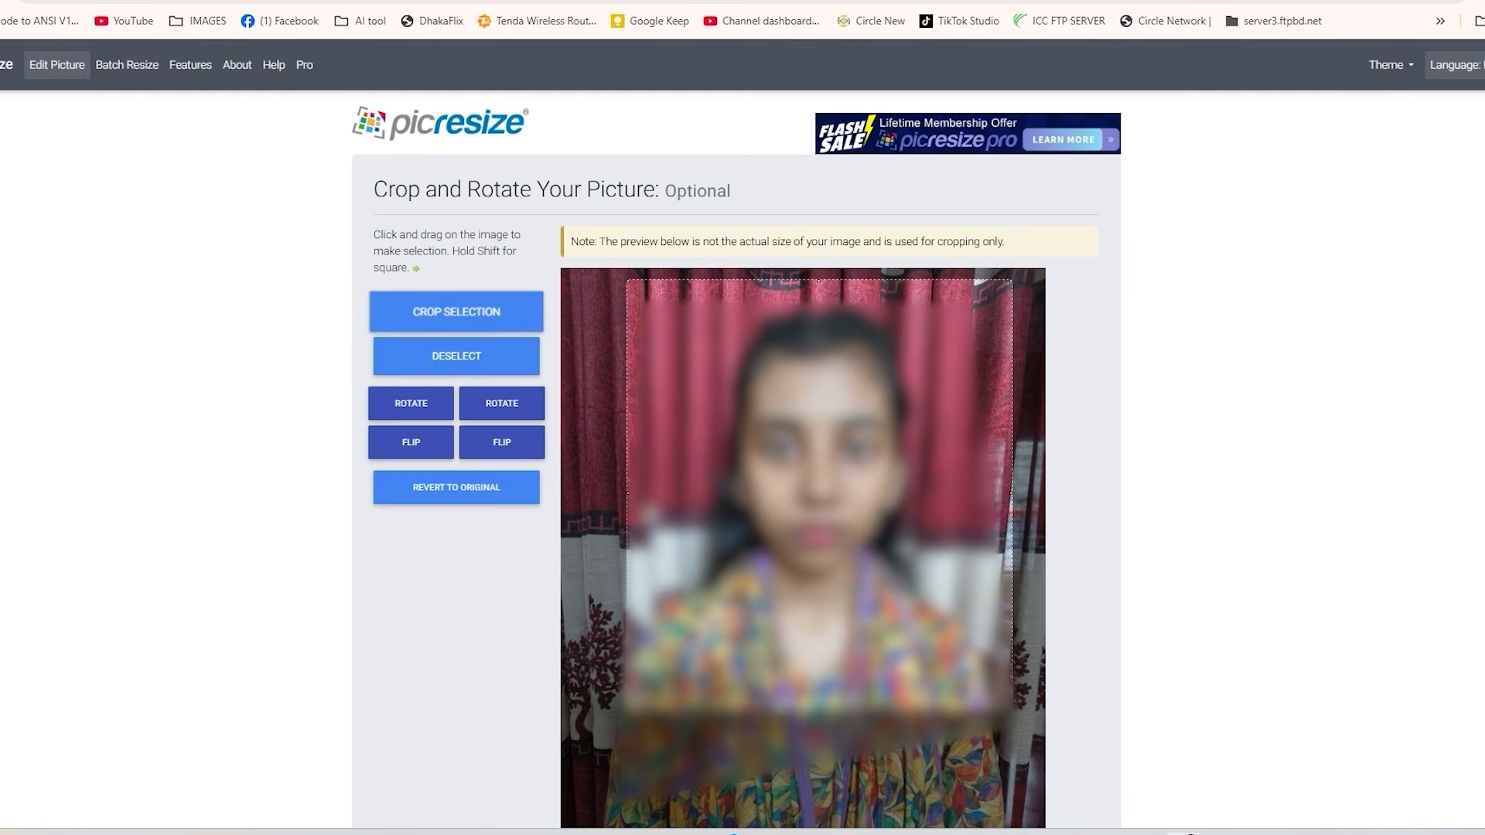
pyautogui.scroll(-9, 667, 561)
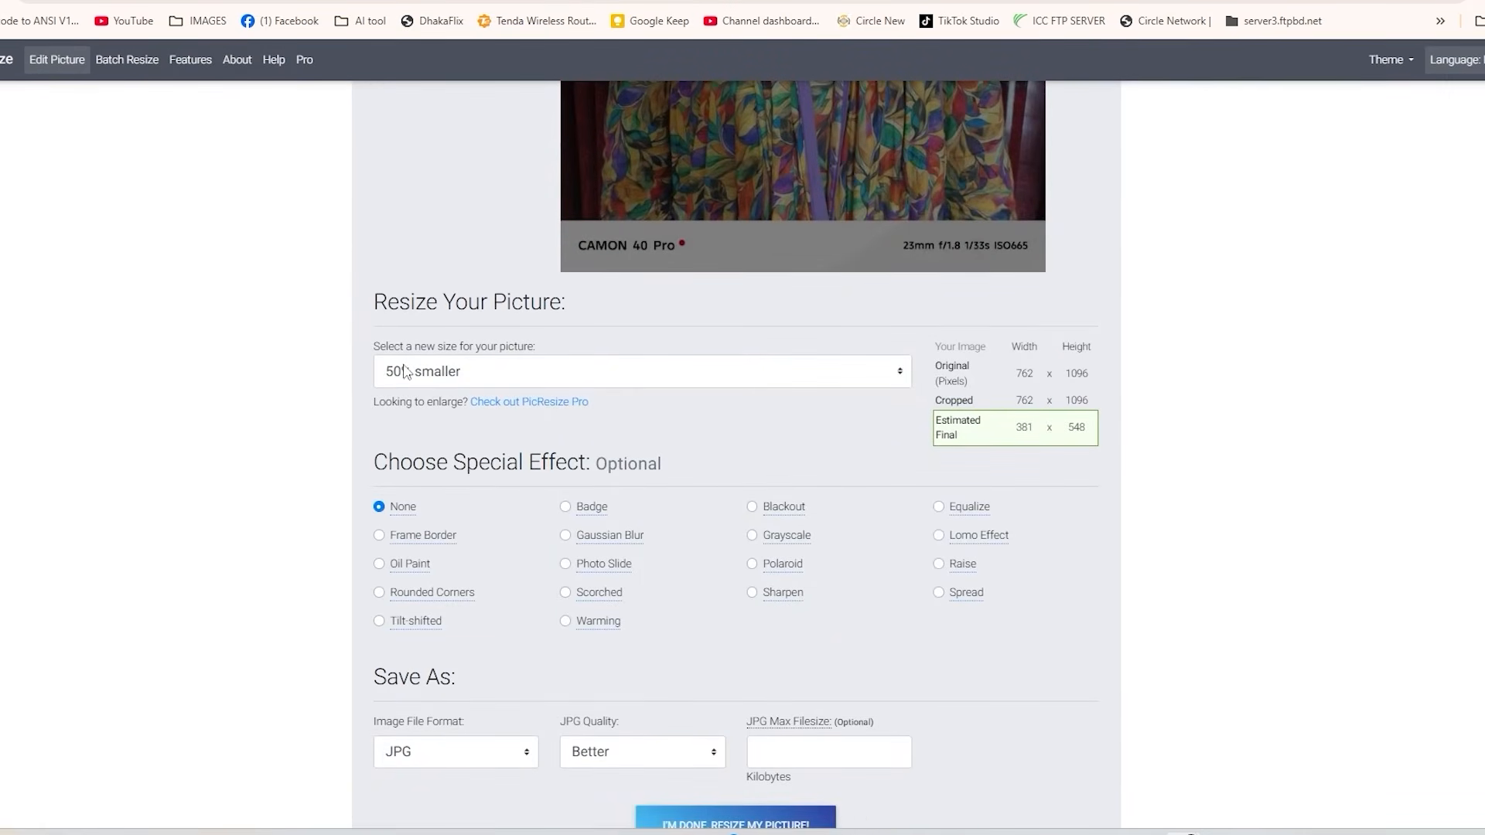
# Choose Custom Size and set width and height to 300 x 300 pixels.
pyautogui.click(554, 375)
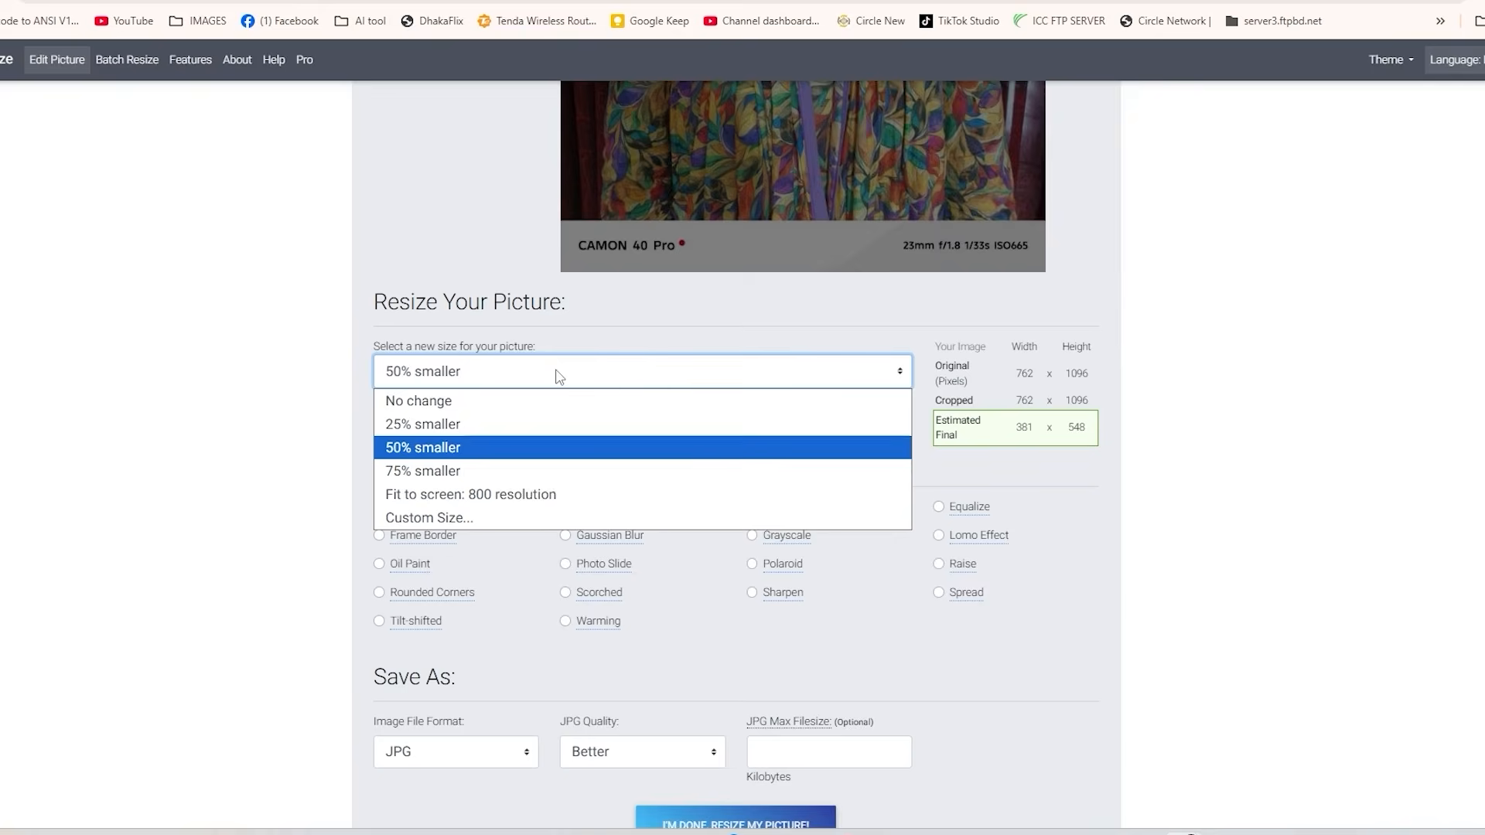
pyautogui.click(617, 379)
pyautogui.click(622, 376)
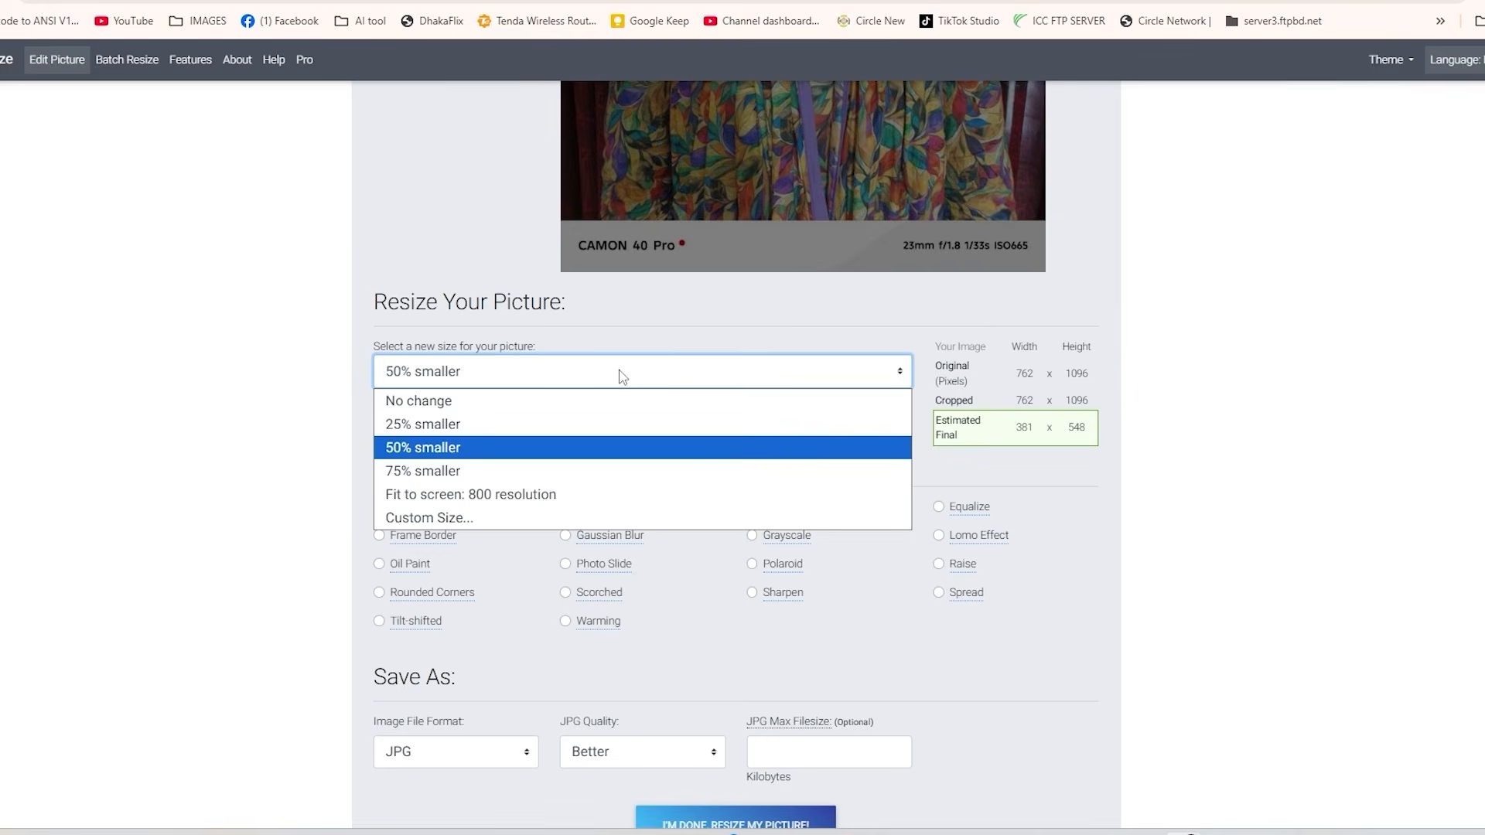
pyautogui.click(487, 519)
pyautogui.scroll(-3, 496, 505)
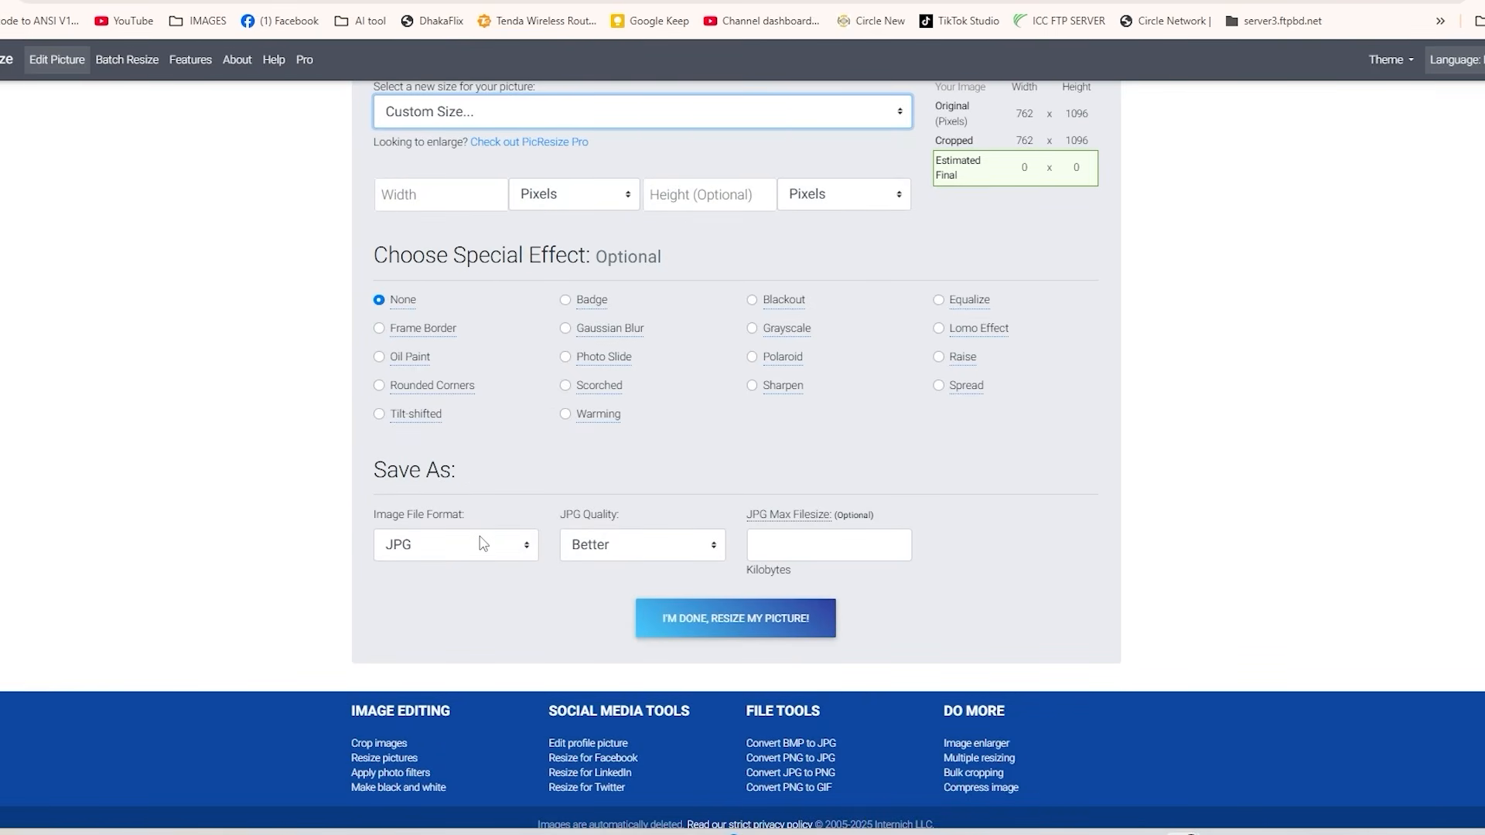
pyautogui.scroll(3, 489, 536)
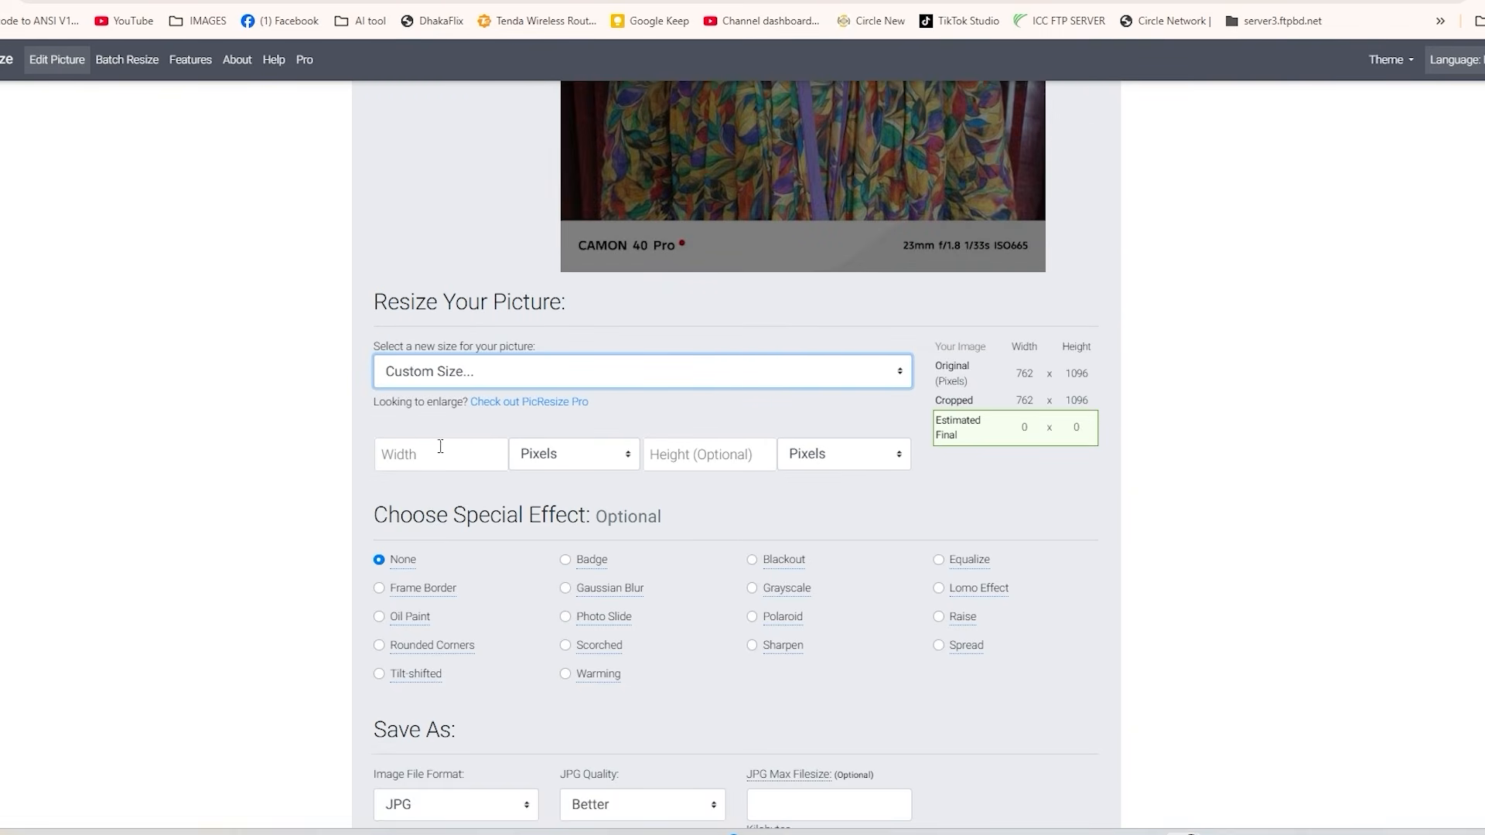
pyautogui.click(448, 462)
pyautogui.click(459, 498)
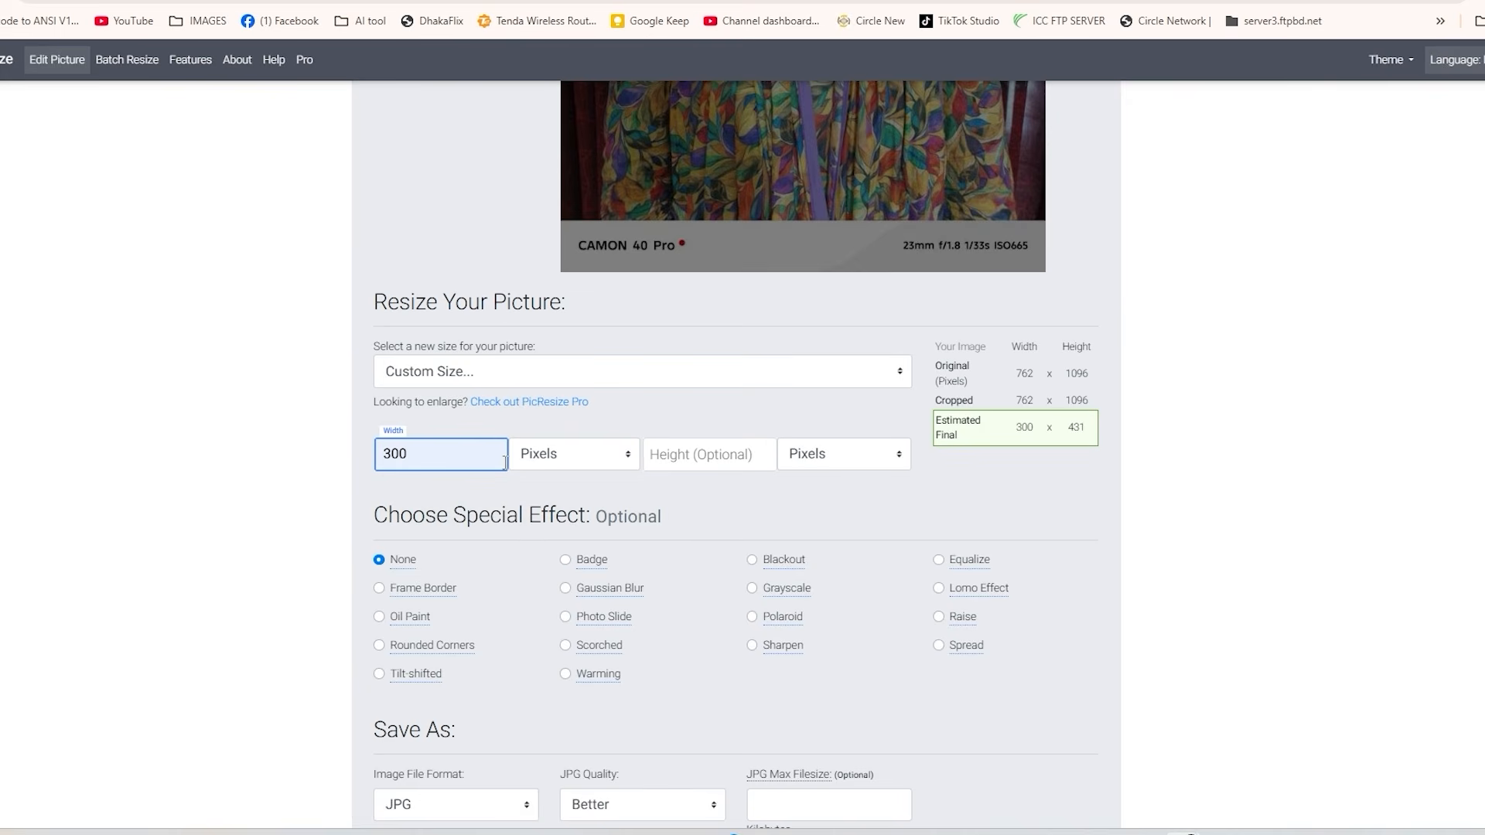
pyautogui.click(727, 461)
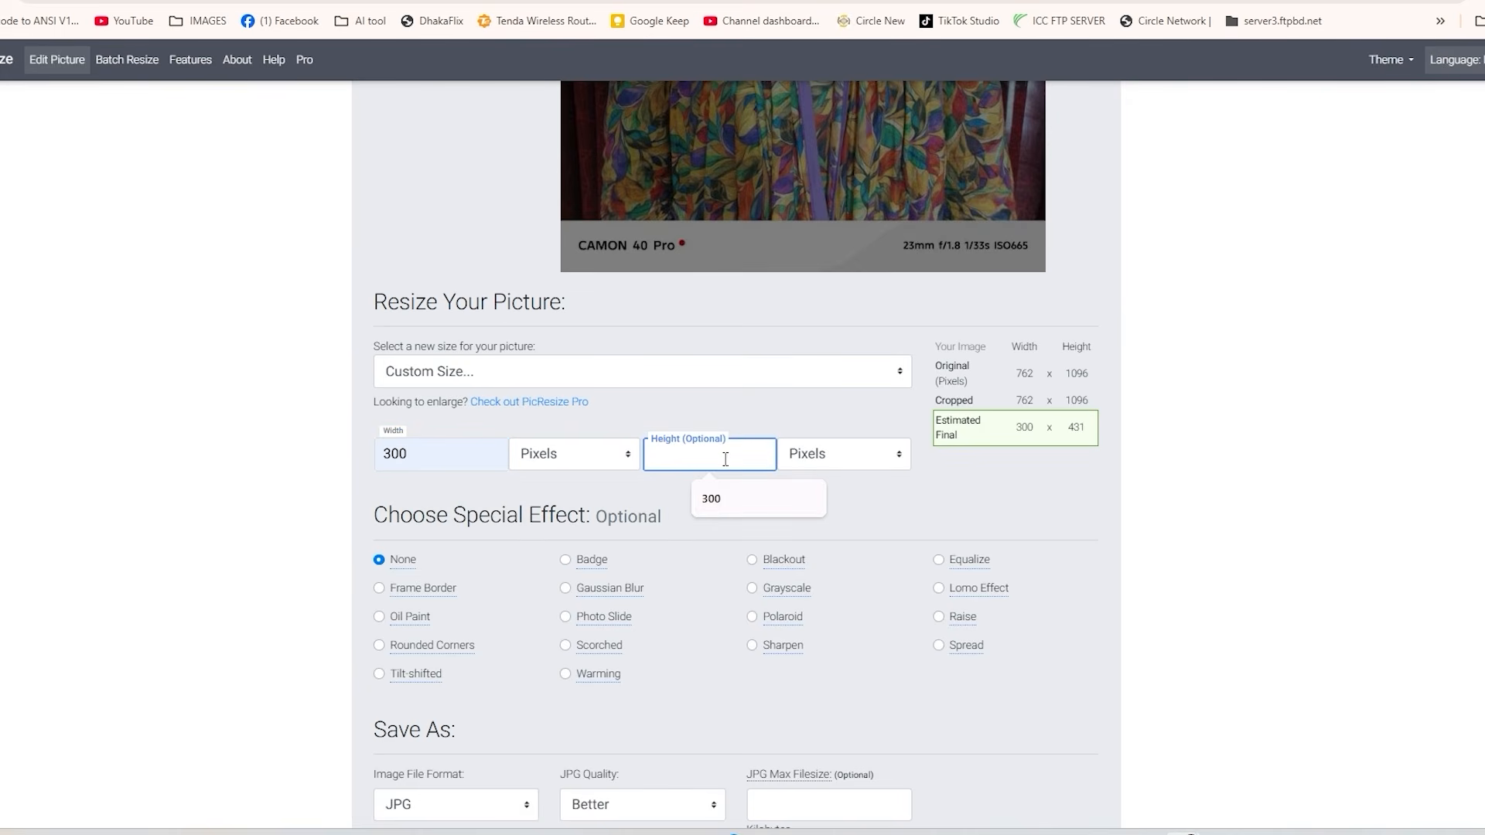
pyautogui.click(731, 502)
pyautogui.scroll(-4, 814, 466)
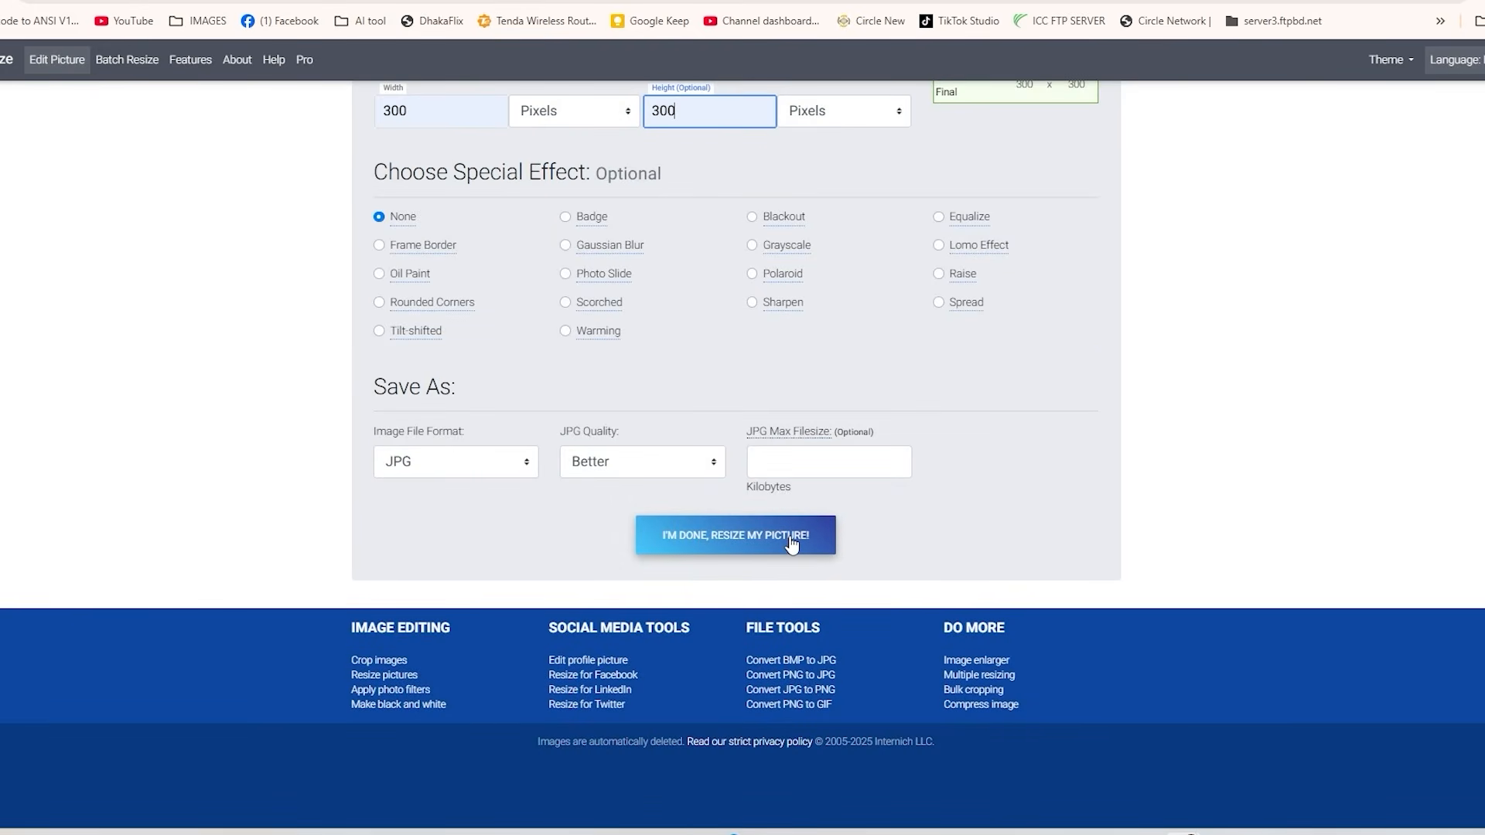
# Resize at Best JPG quality and save the 17 KB result as rsz_2img-20251101-wa0009.jpg.
pyautogui.click(607, 464)
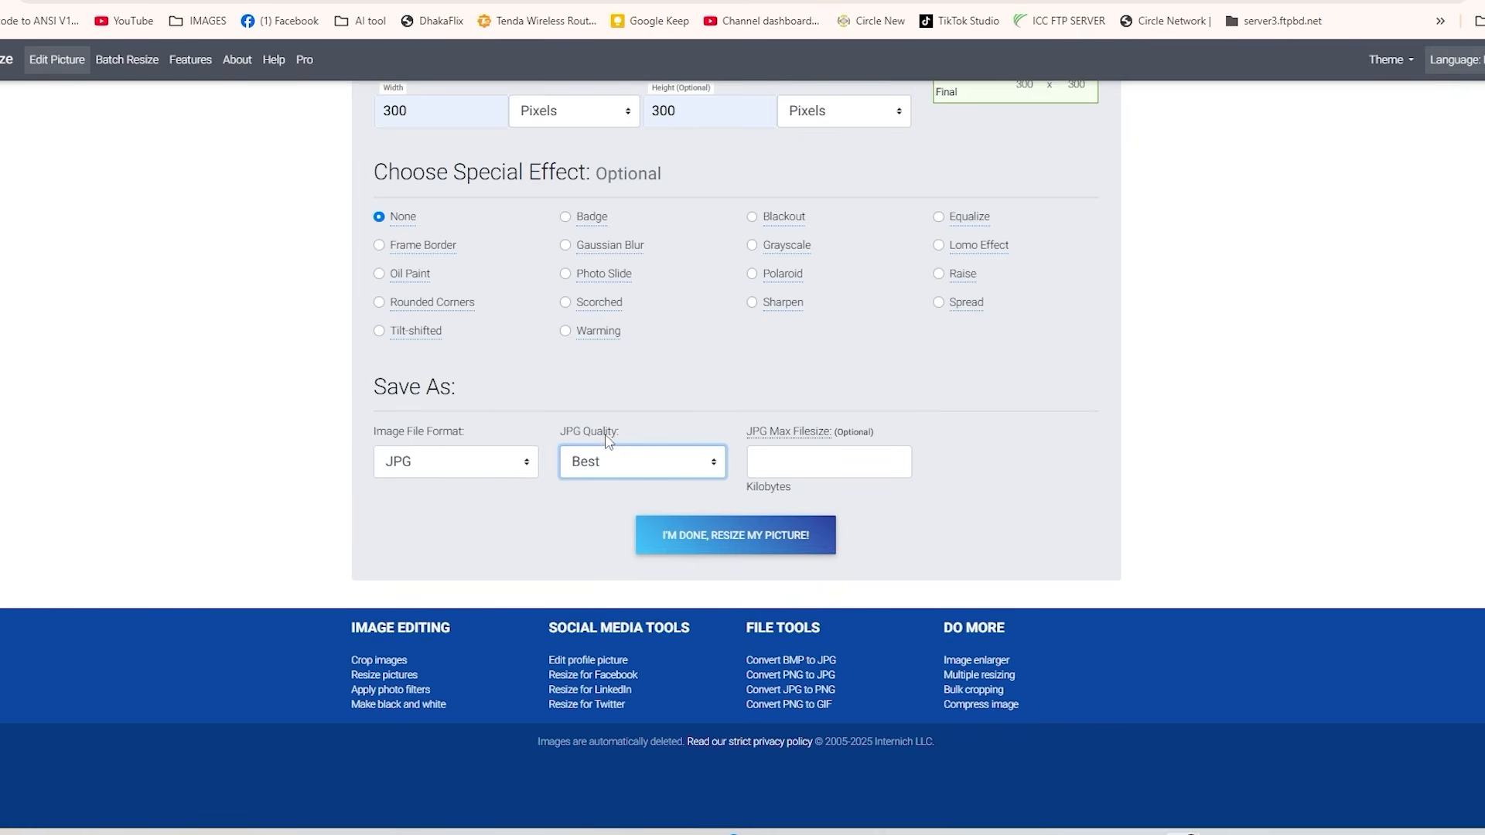
pyautogui.click(744, 547)
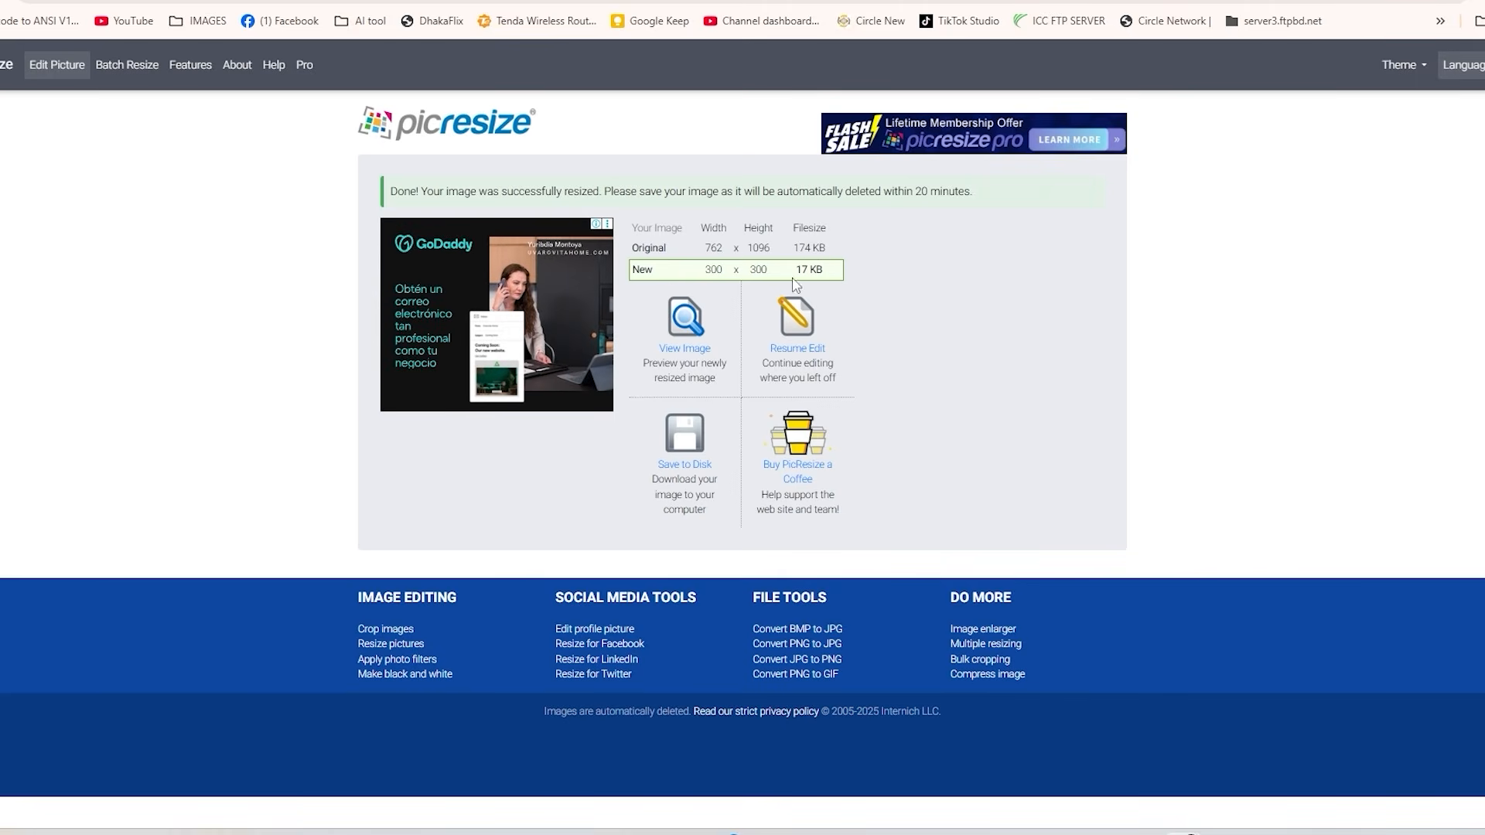
pyautogui.click(702, 467)
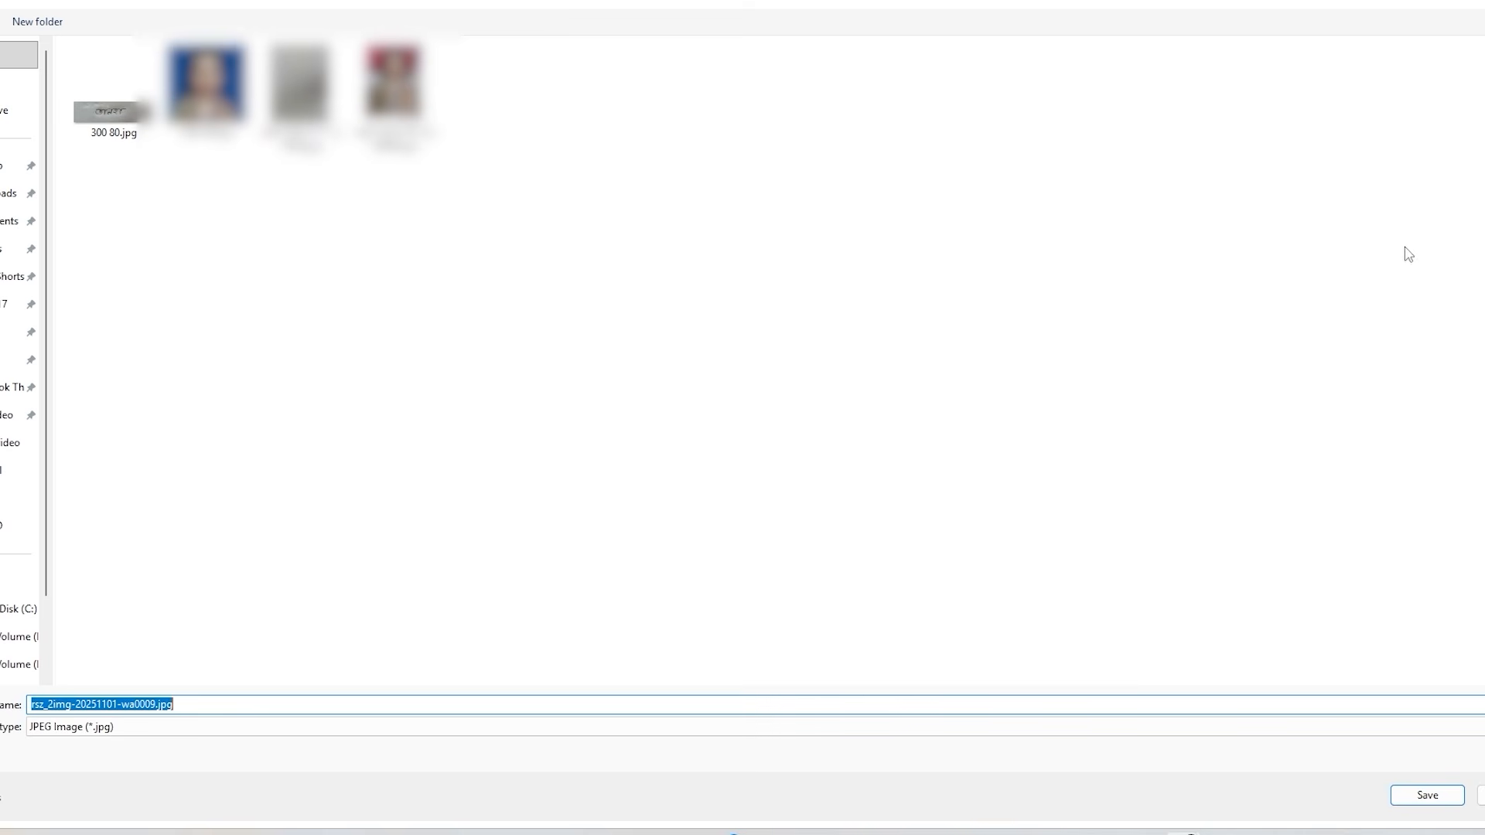
pyautogui.press('Return')
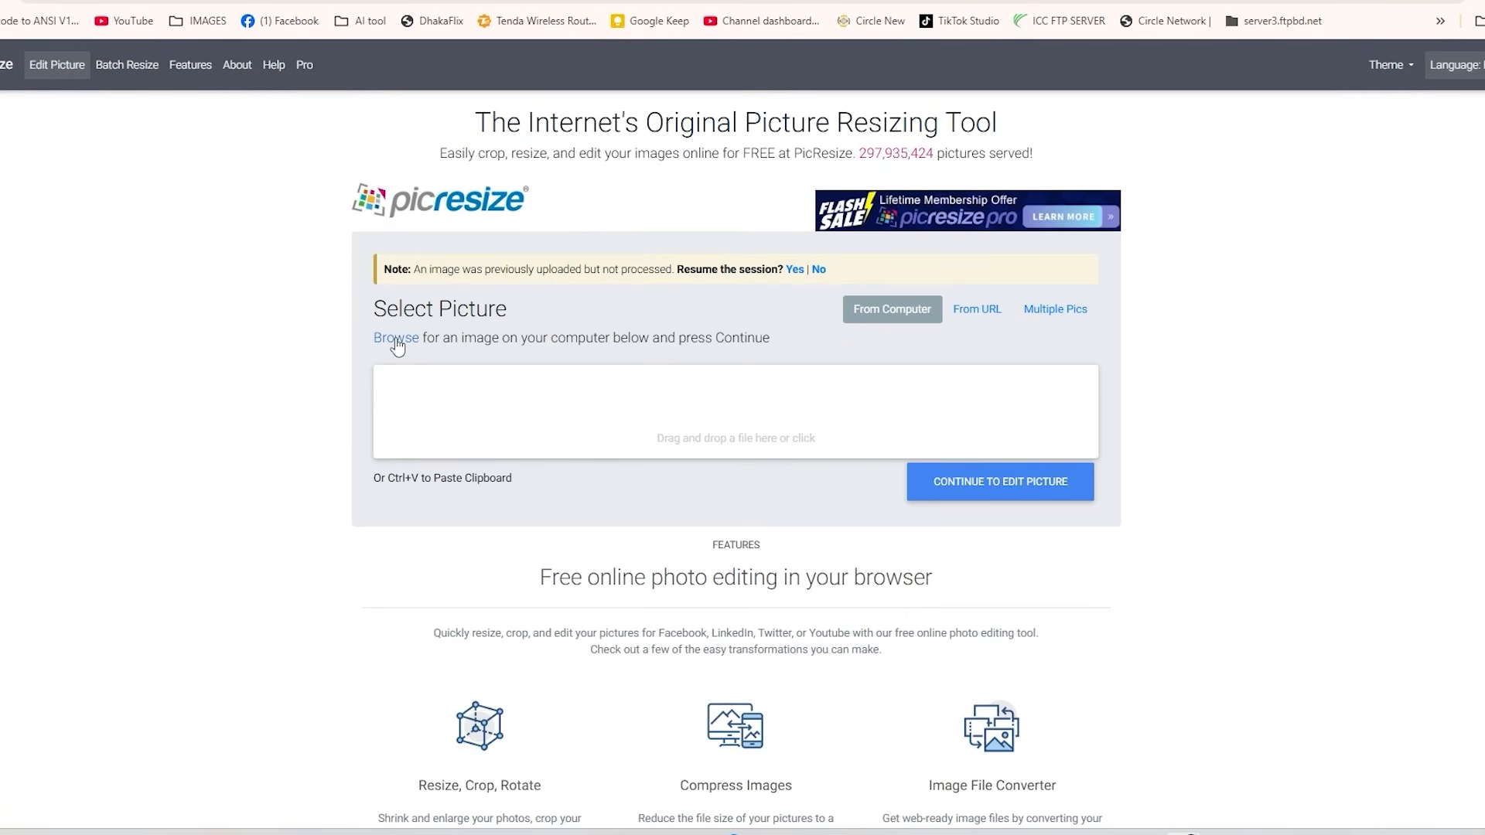
# Load the original signature image into PicResize and crop around the handwritten signature.
pyautogui.click(391, 341)
pyautogui.click(272, 116)
pyautogui.click(157, 117)
pyautogui.click(1422, 797)
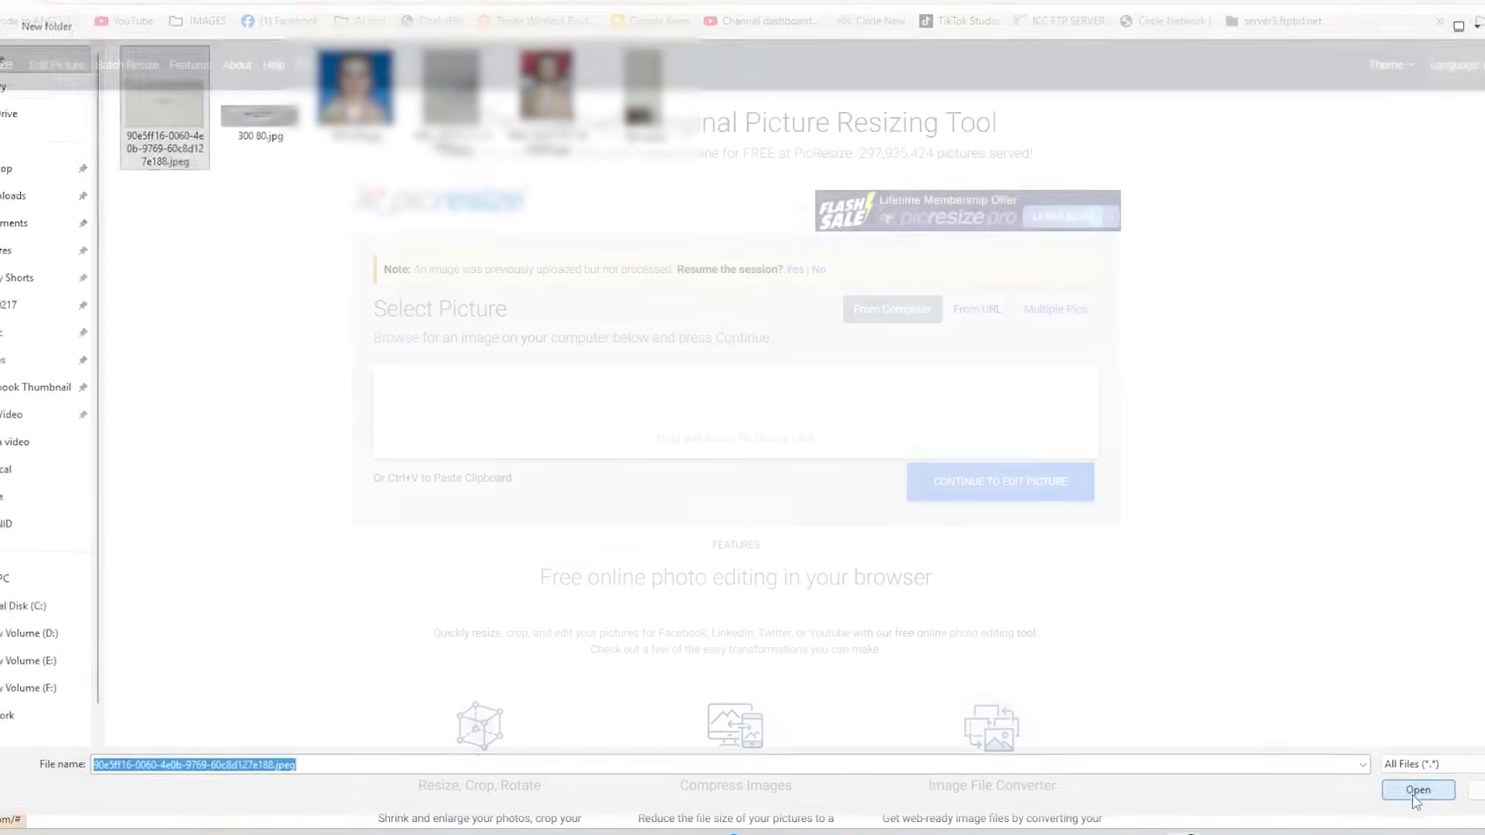
pyautogui.click(743, 425)
pyautogui.moveTo(689, 367); pyautogui.dragTo(894, 454)
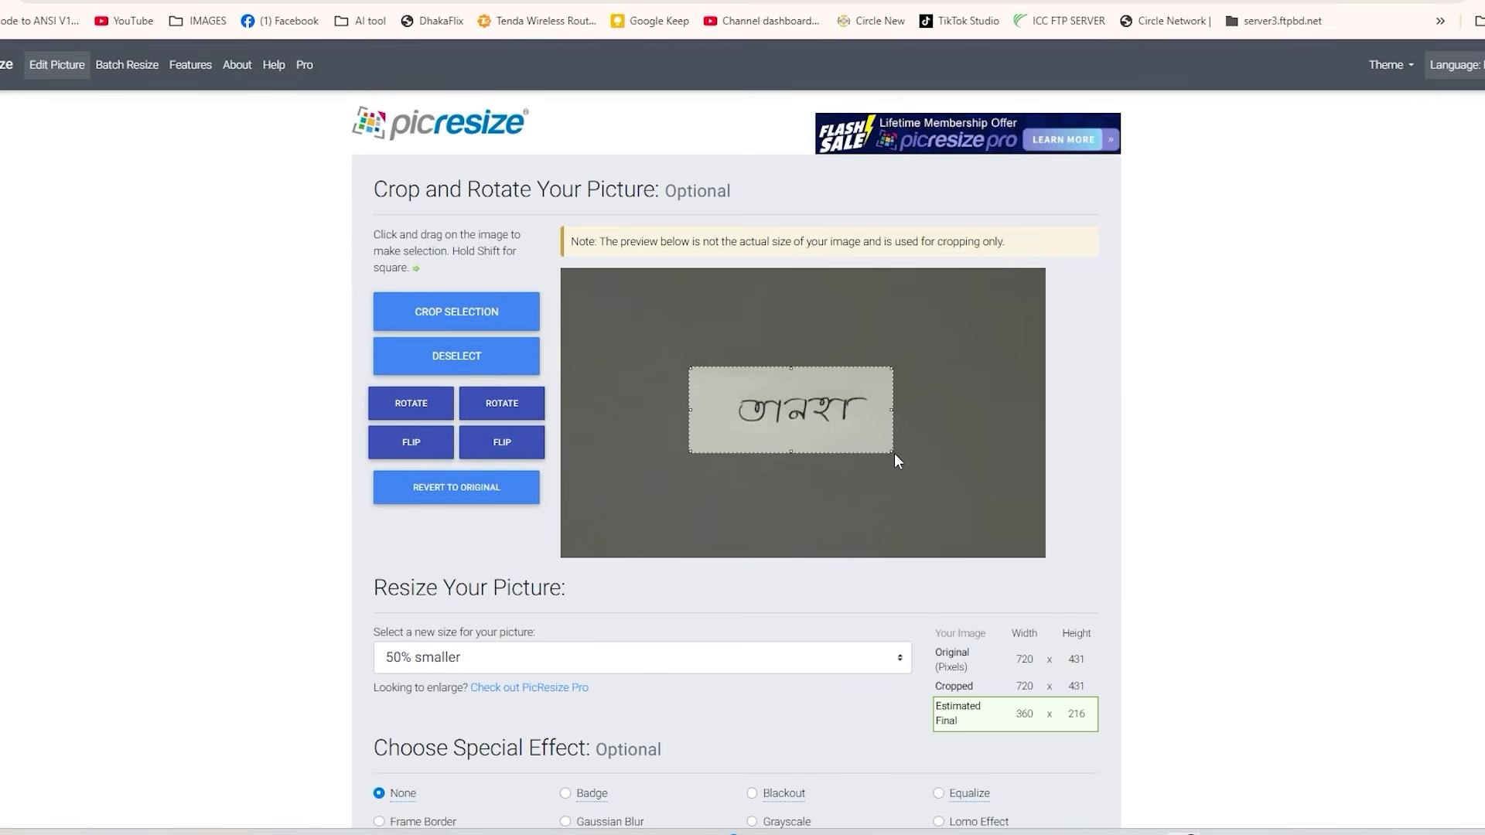
pyautogui.scroll(-1, 670, 634)
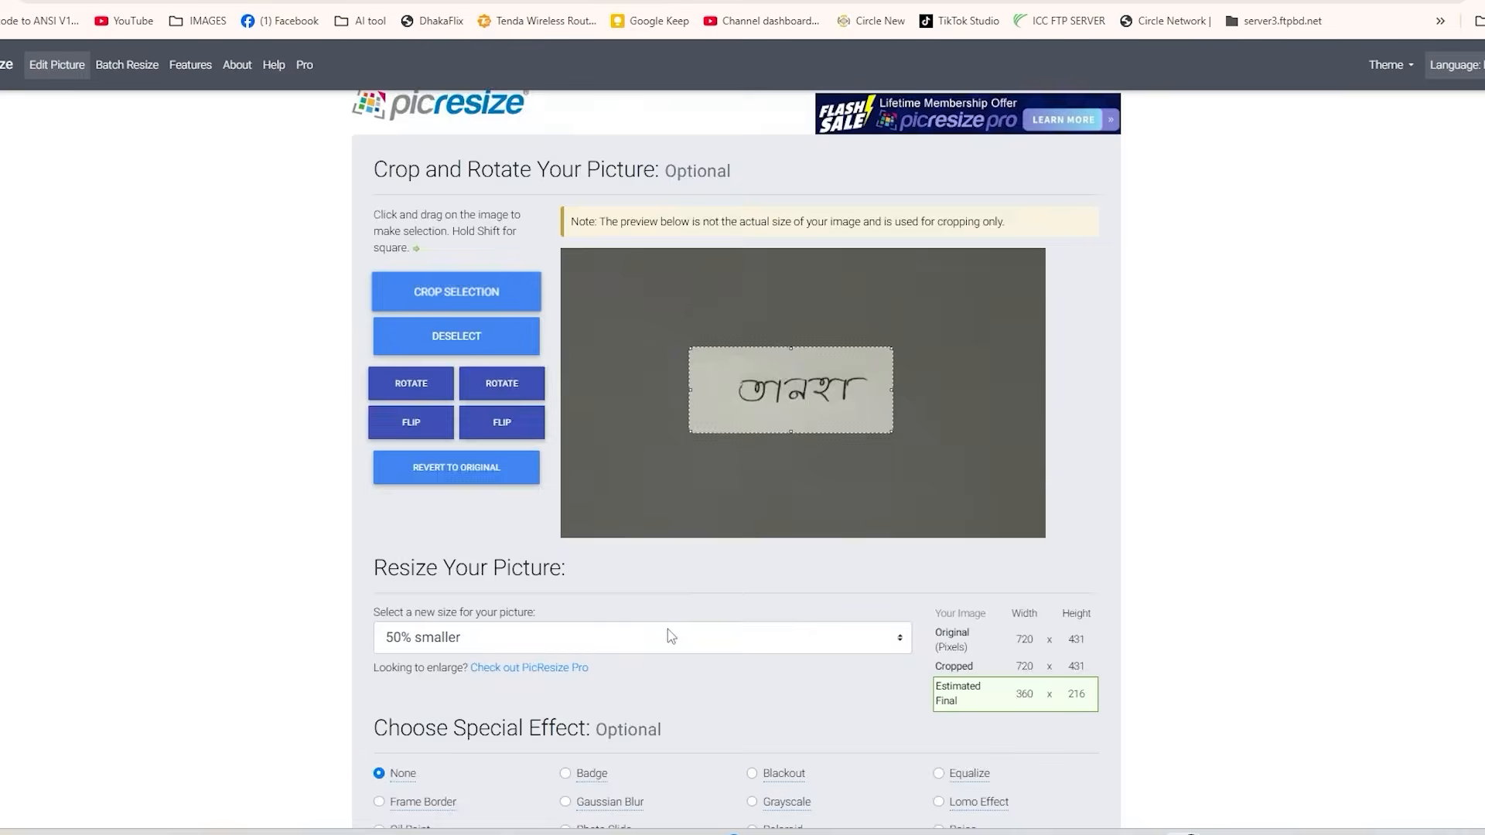
pyautogui.scroll(-4, 670, 635)
# Set a custom size of 300 x 80 pixels and resize the signature.
pyautogui.click(489, 317)
pyautogui.click(481, 430)
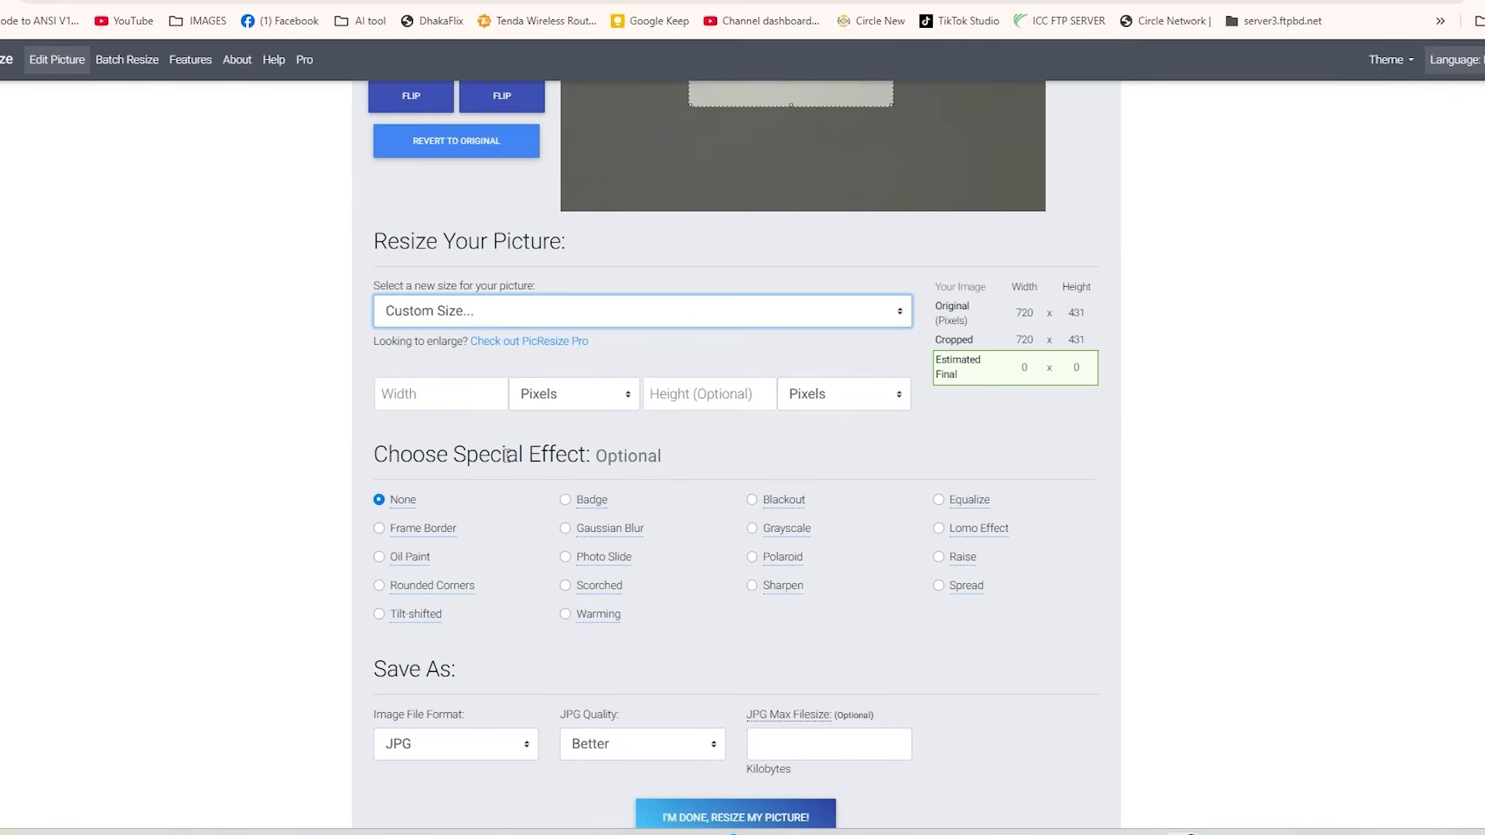
pyautogui.scroll(-4, 481, 430)
pyautogui.scroll(4, 464, 398)
pyautogui.click(456, 374)
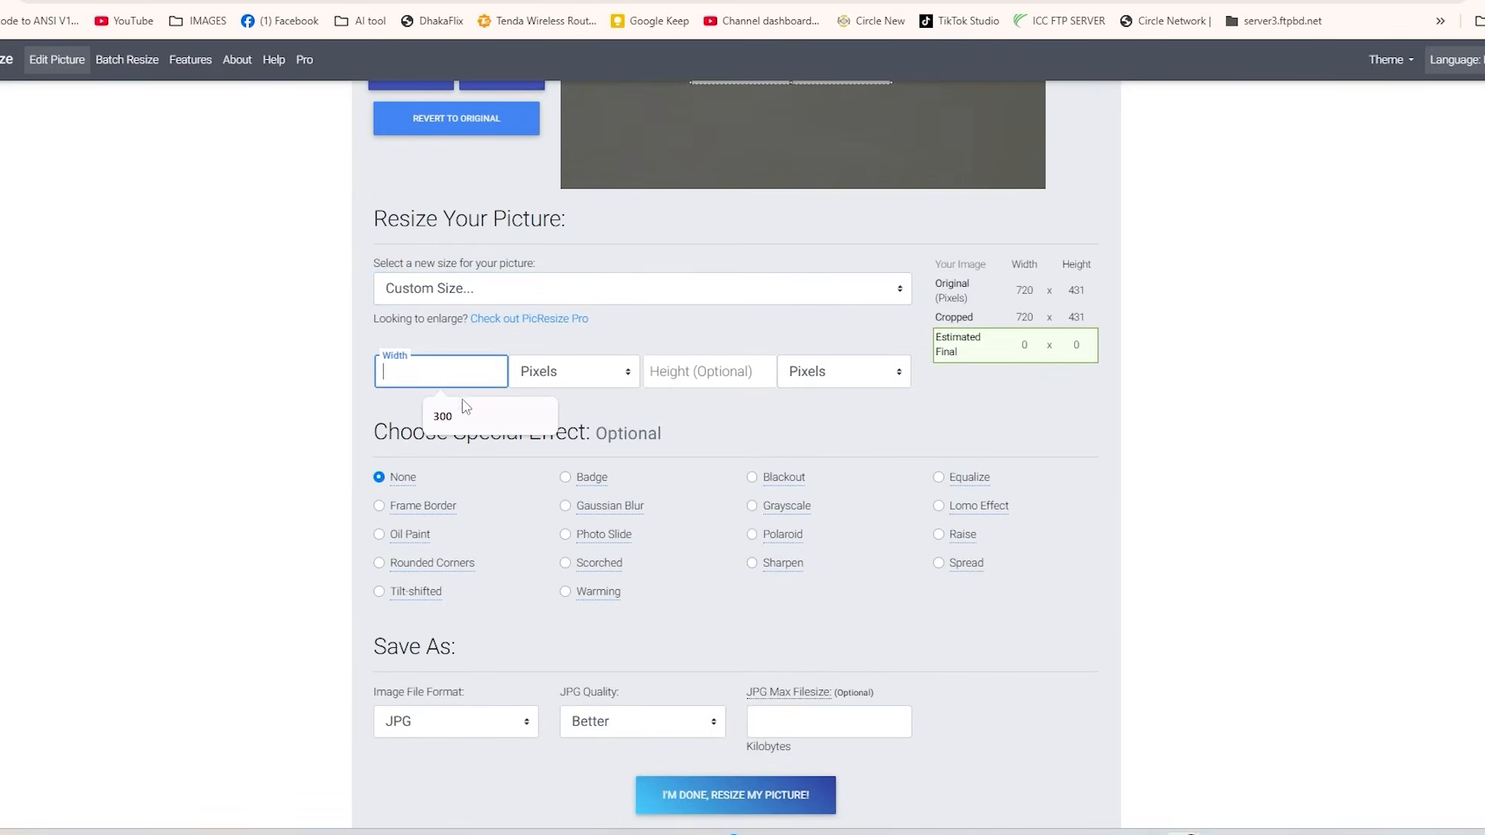
pyautogui.click(464, 415)
pyautogui.click(720, 379)
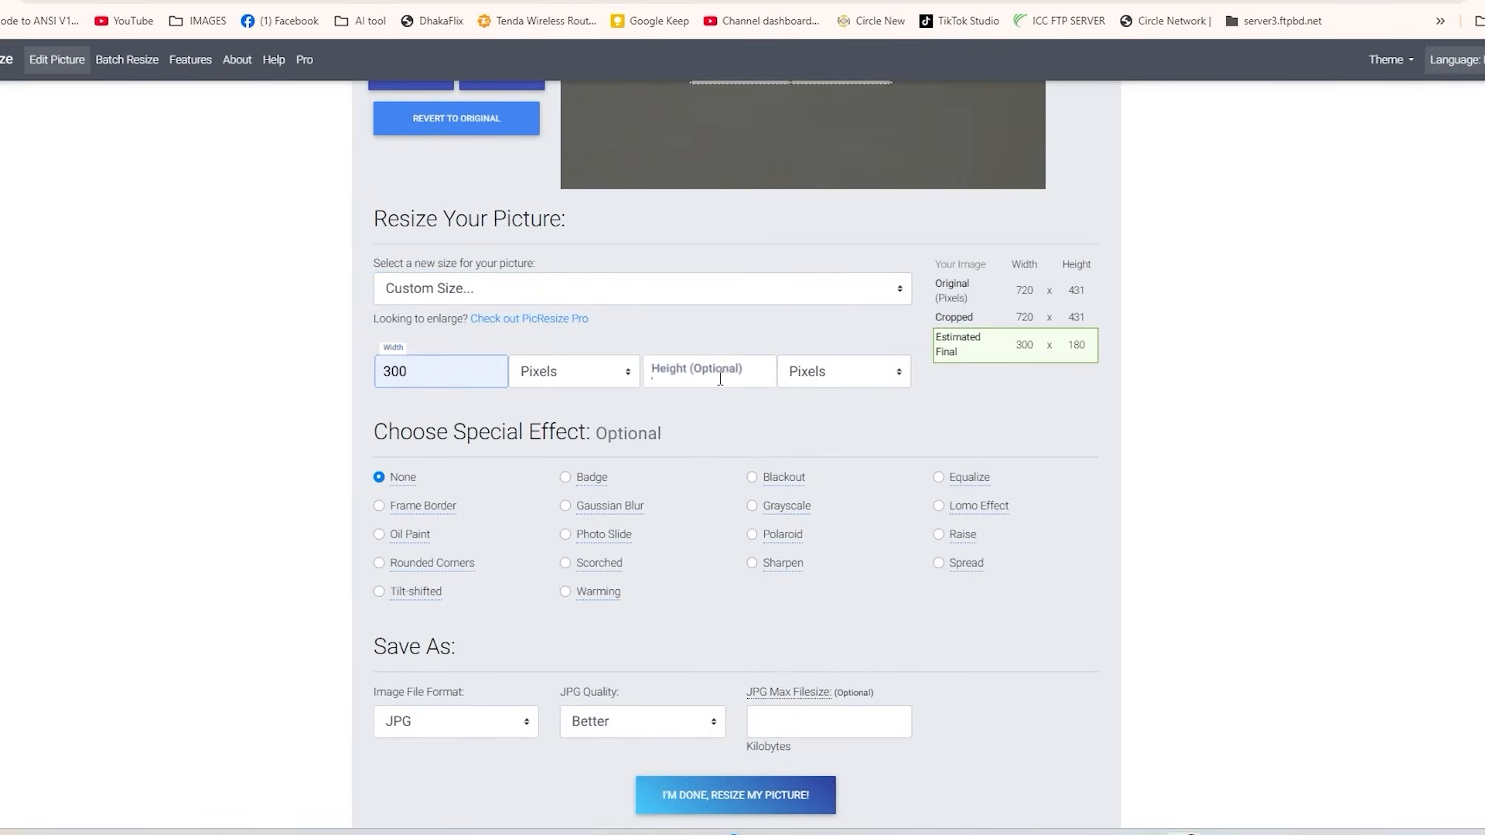
pyautogui.click(721, 379)
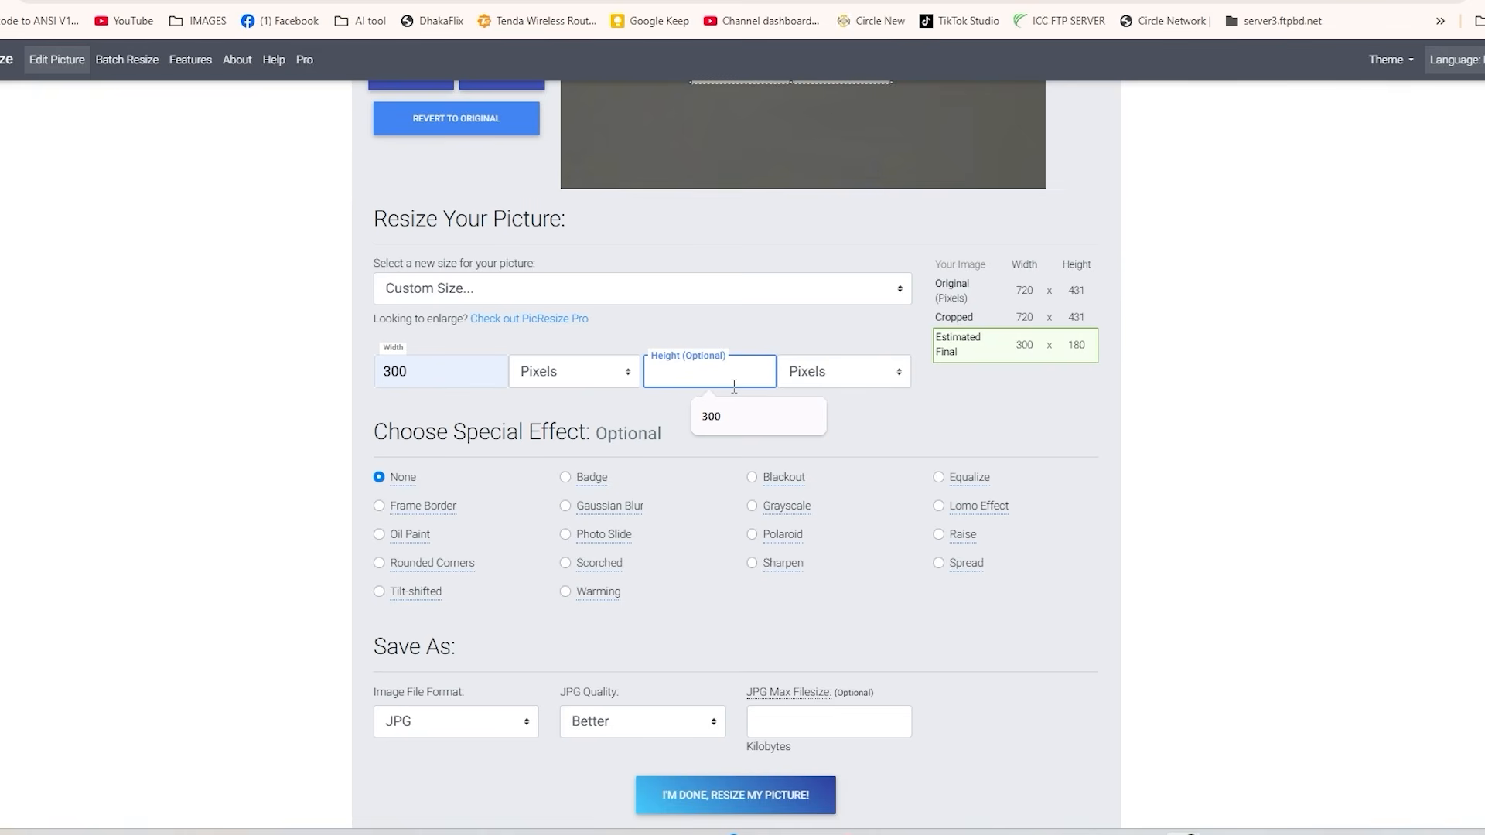
pyautogui.write('80')
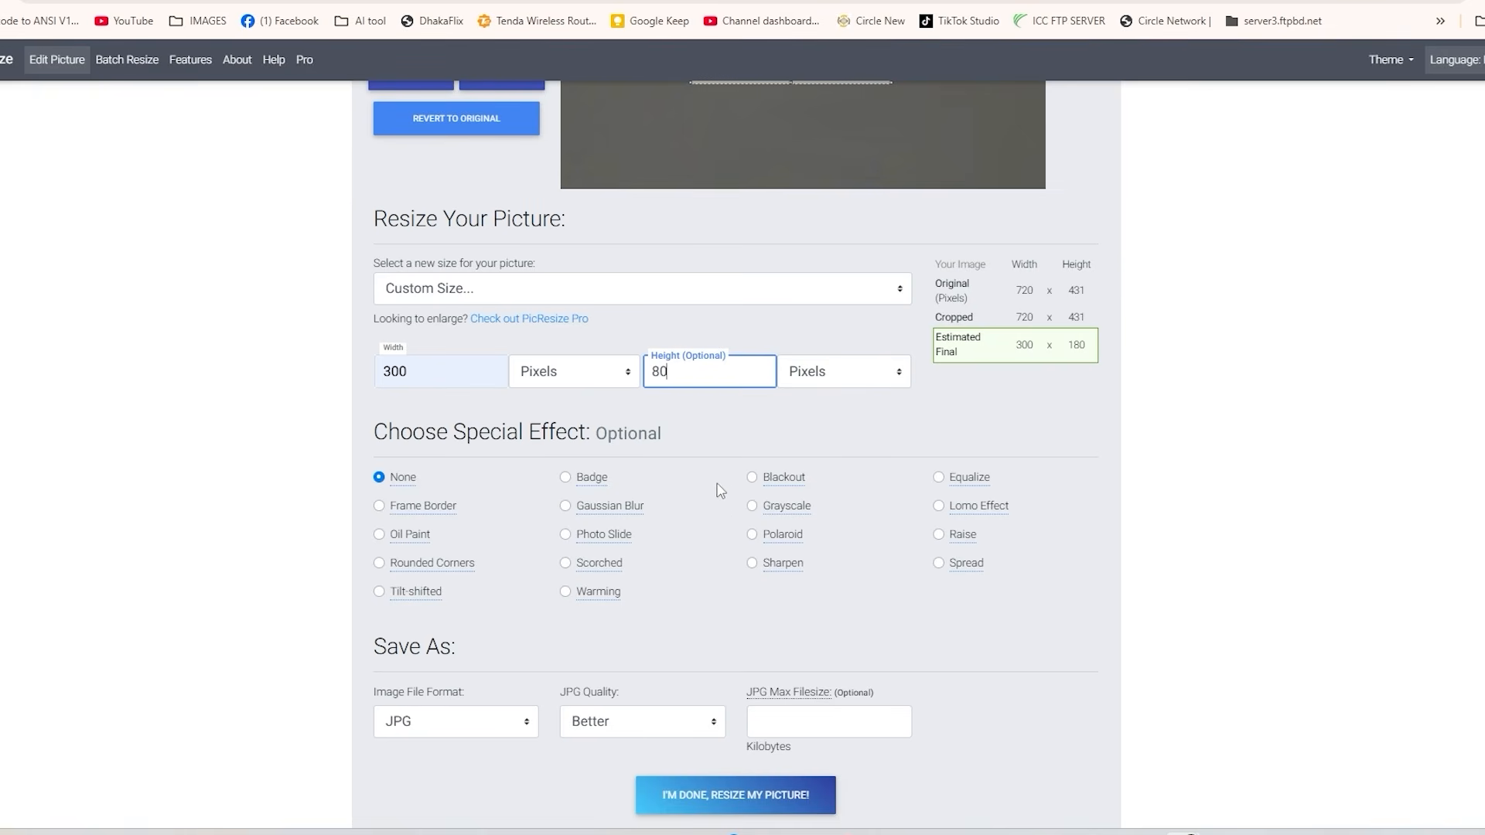
pyautogui.scroll(-2, 692, 677)
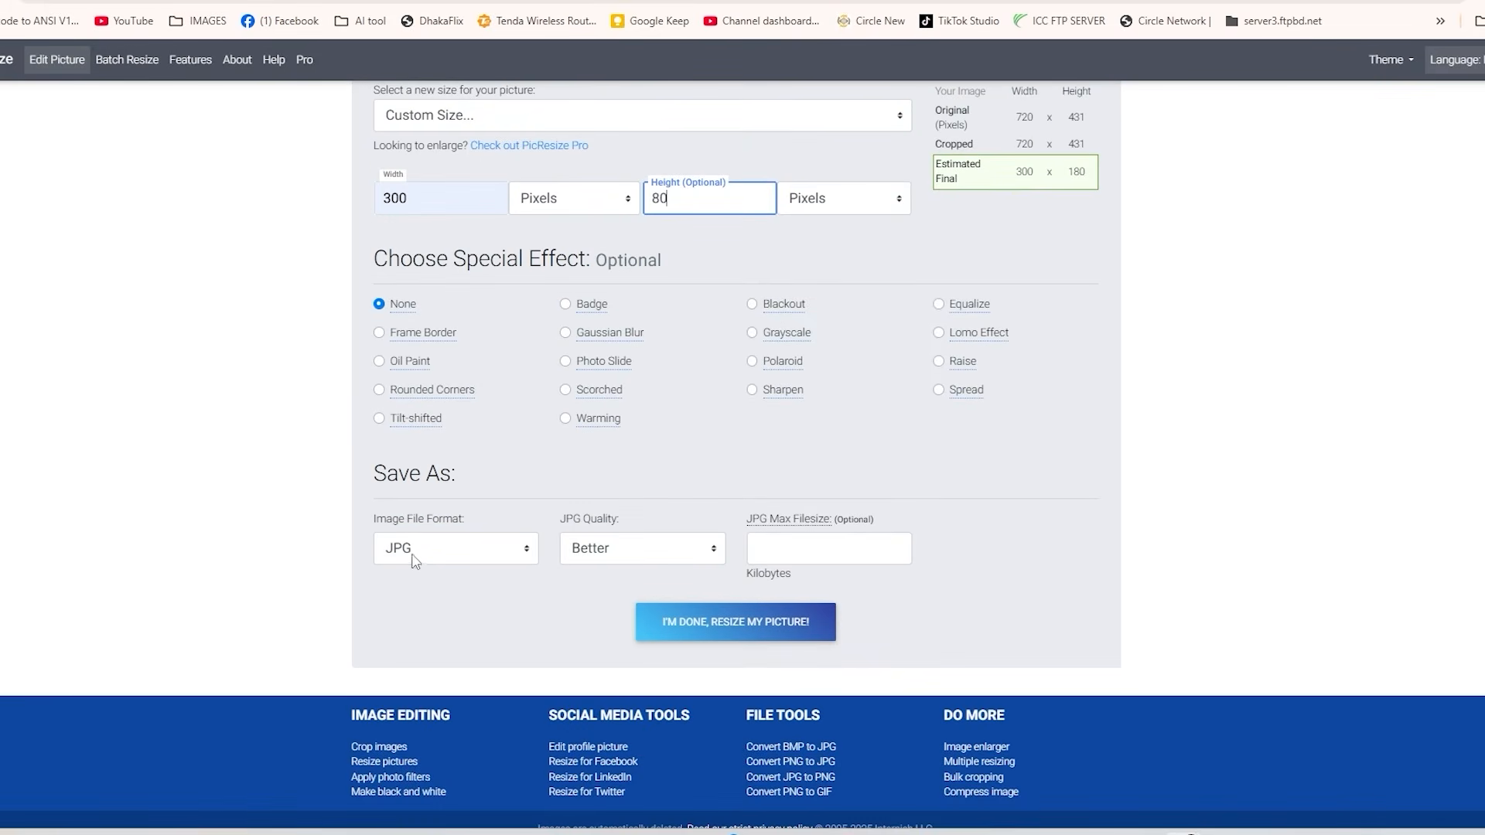
pyautogui.click(743, 629)
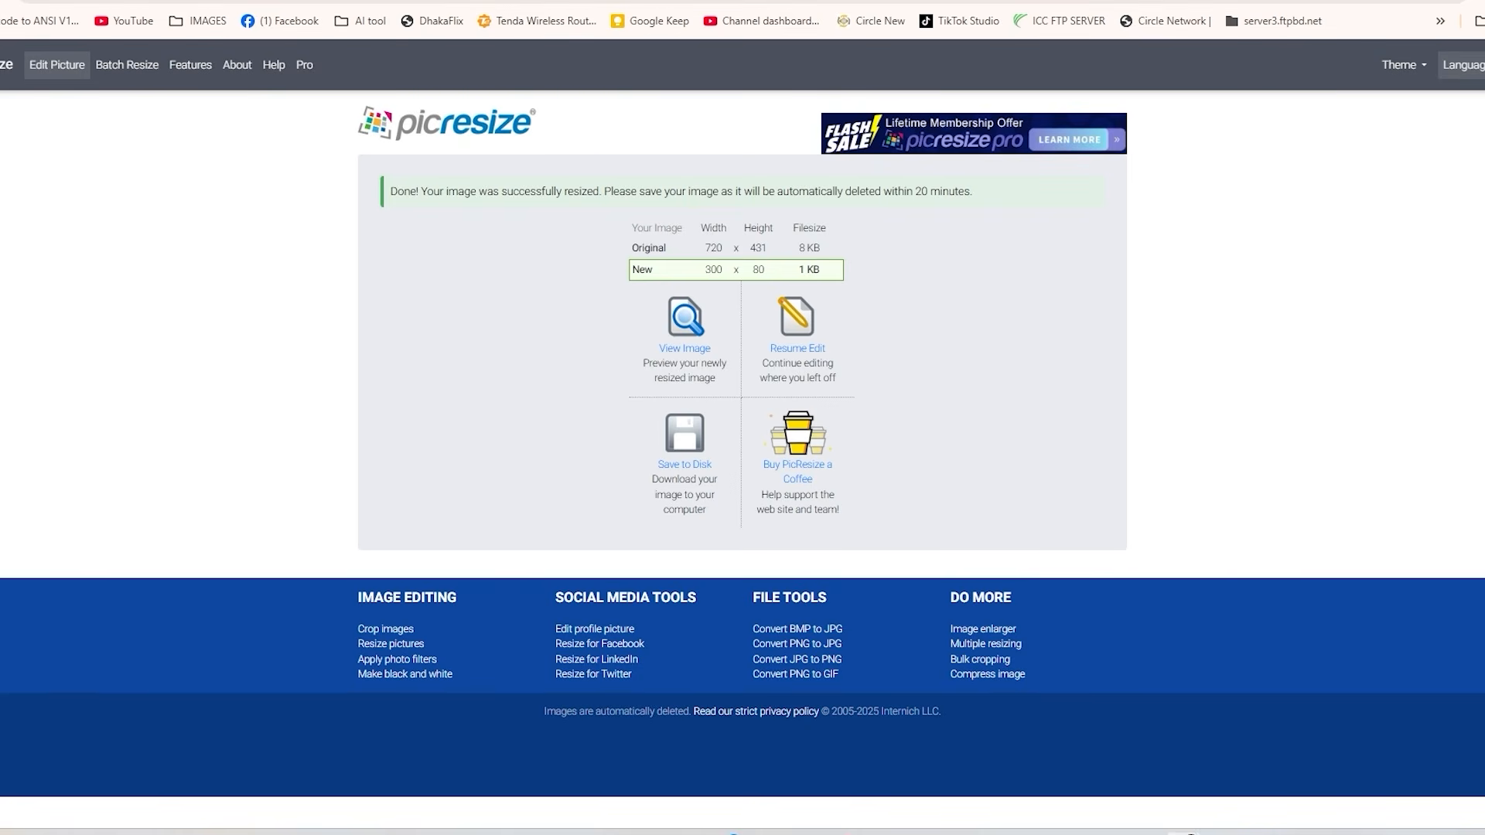
# Back on the application form, enter the captcha shown in the image as the Validation Code.
pyautogui.hotkey('ctrl', 'shift', 'Tab')
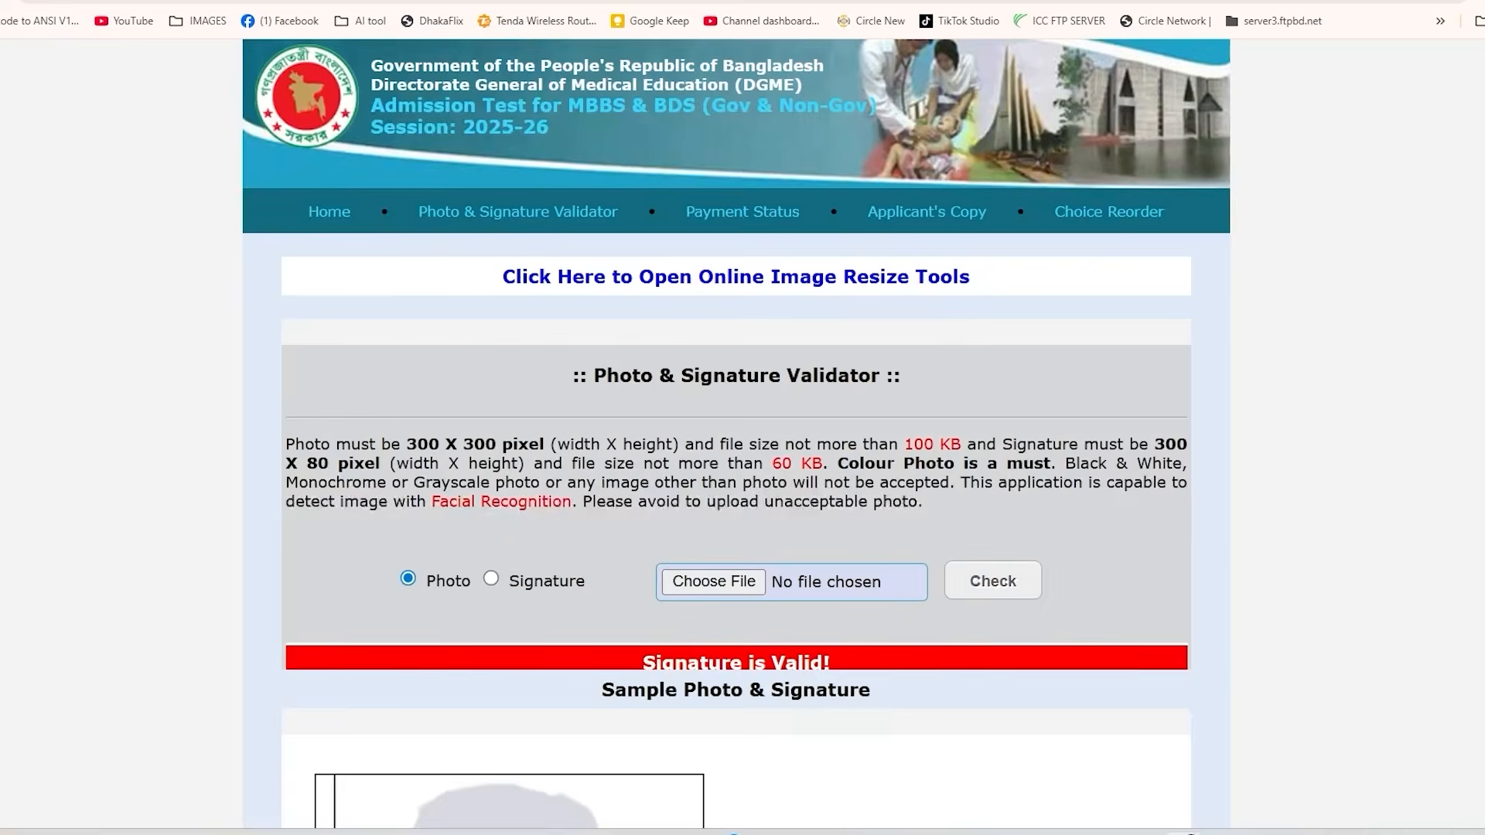
pyautogui.click(888, 418)
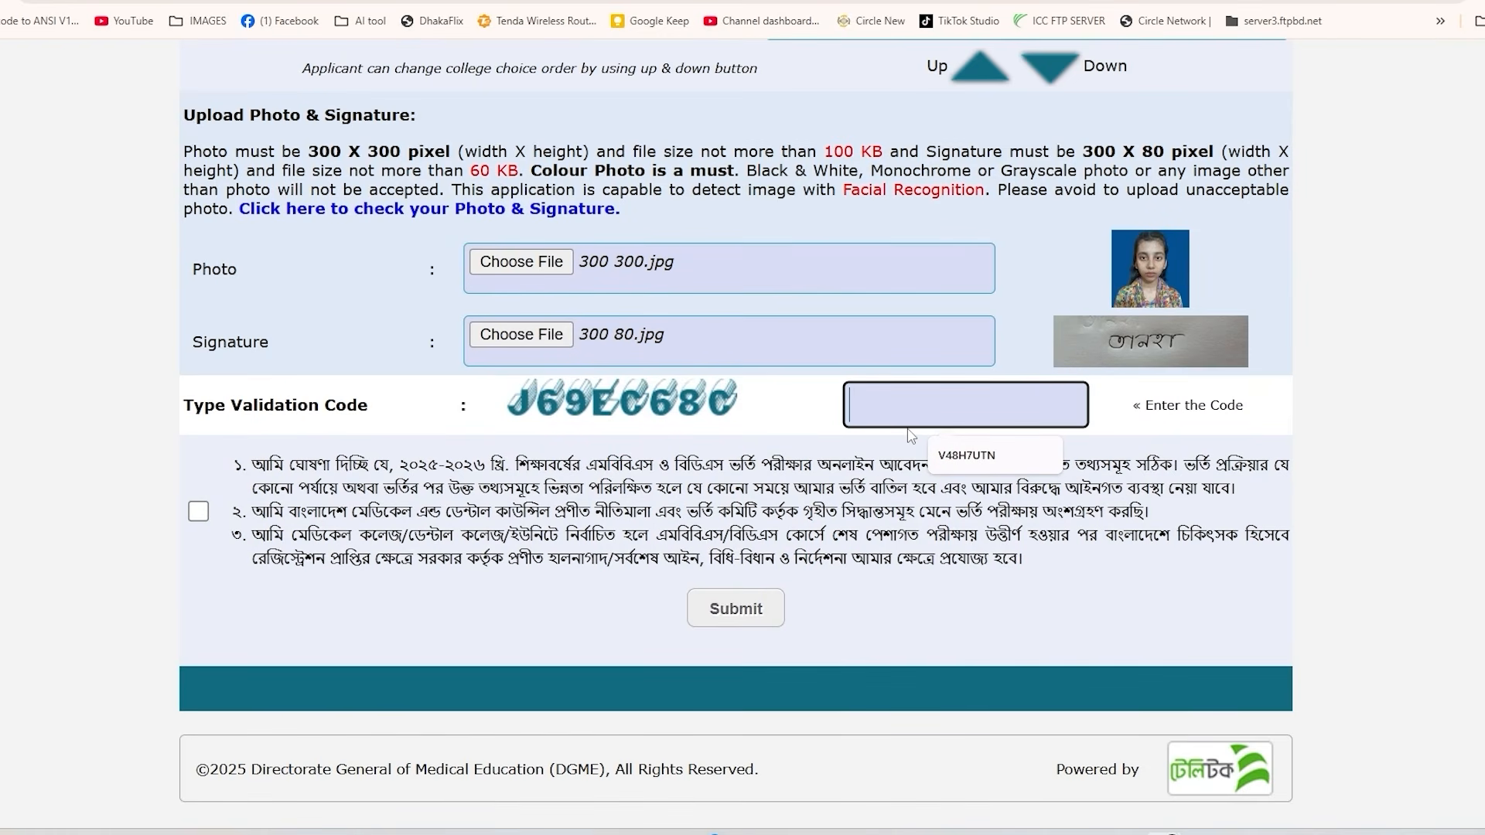
pyautogui.write('j')
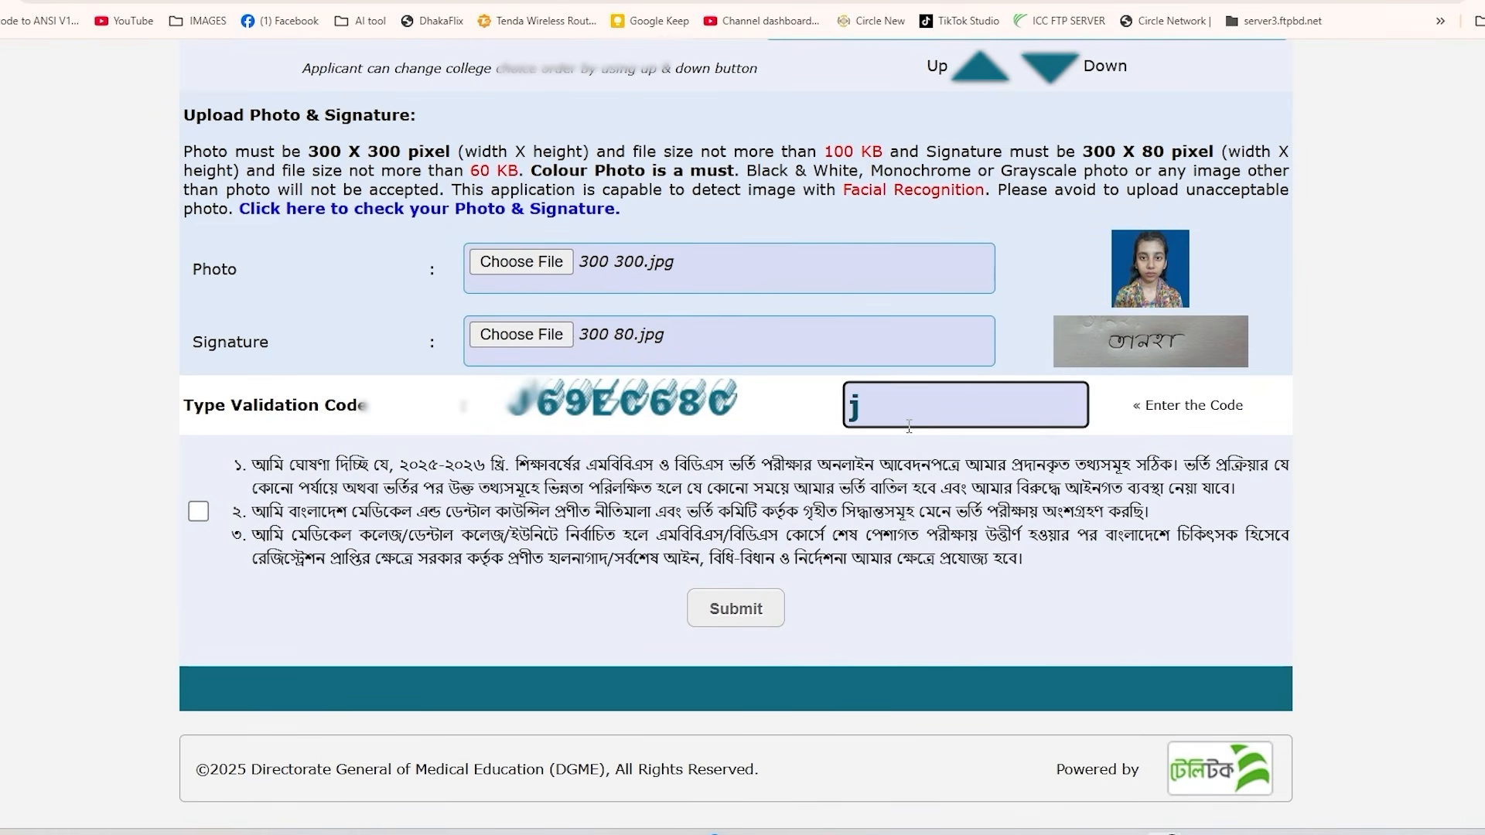
pyautogui.press('BackSpace')
pyautogui.write('J')
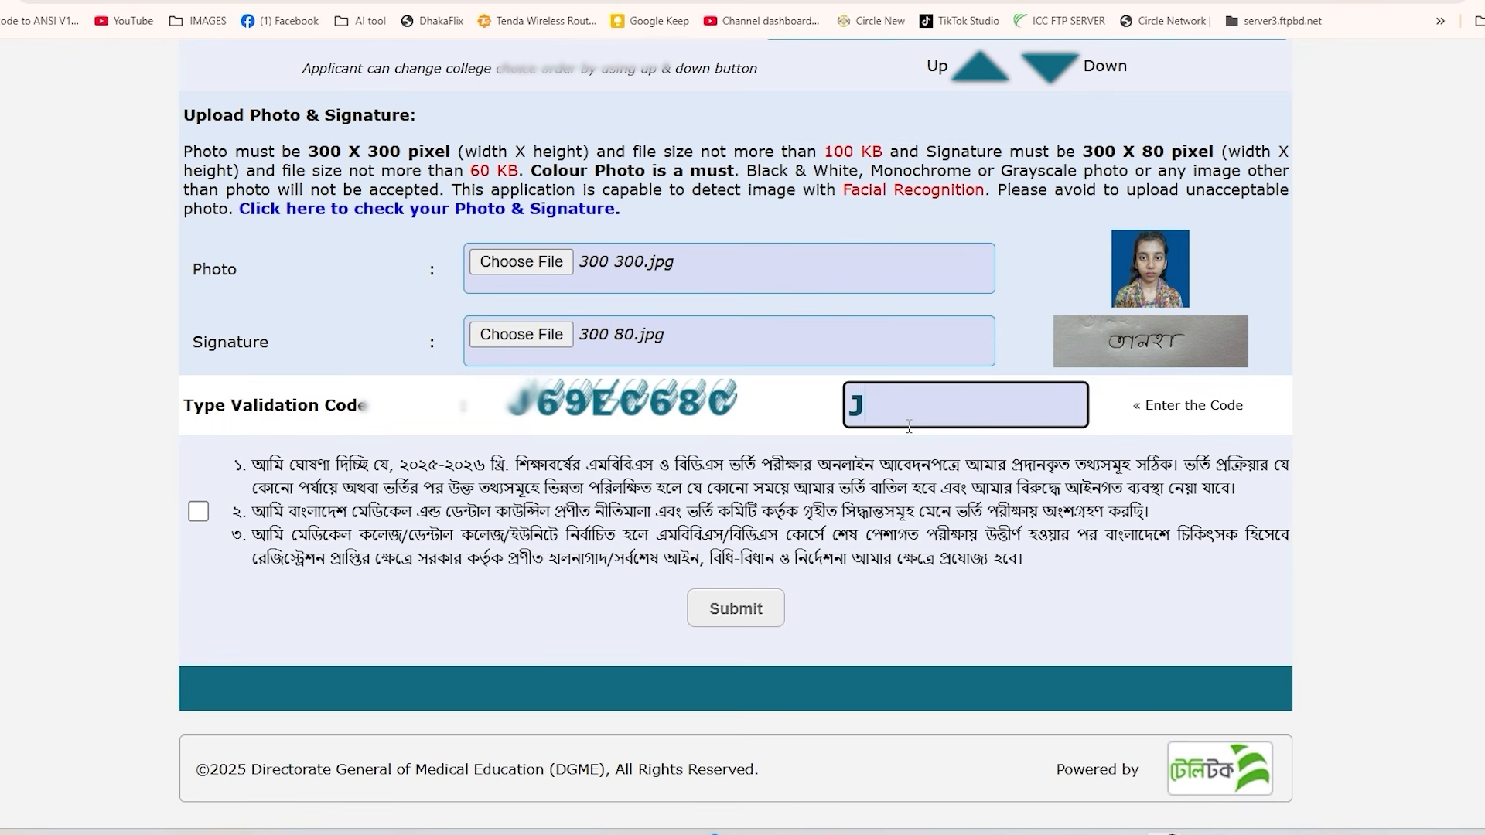
pyautogui.write('6')
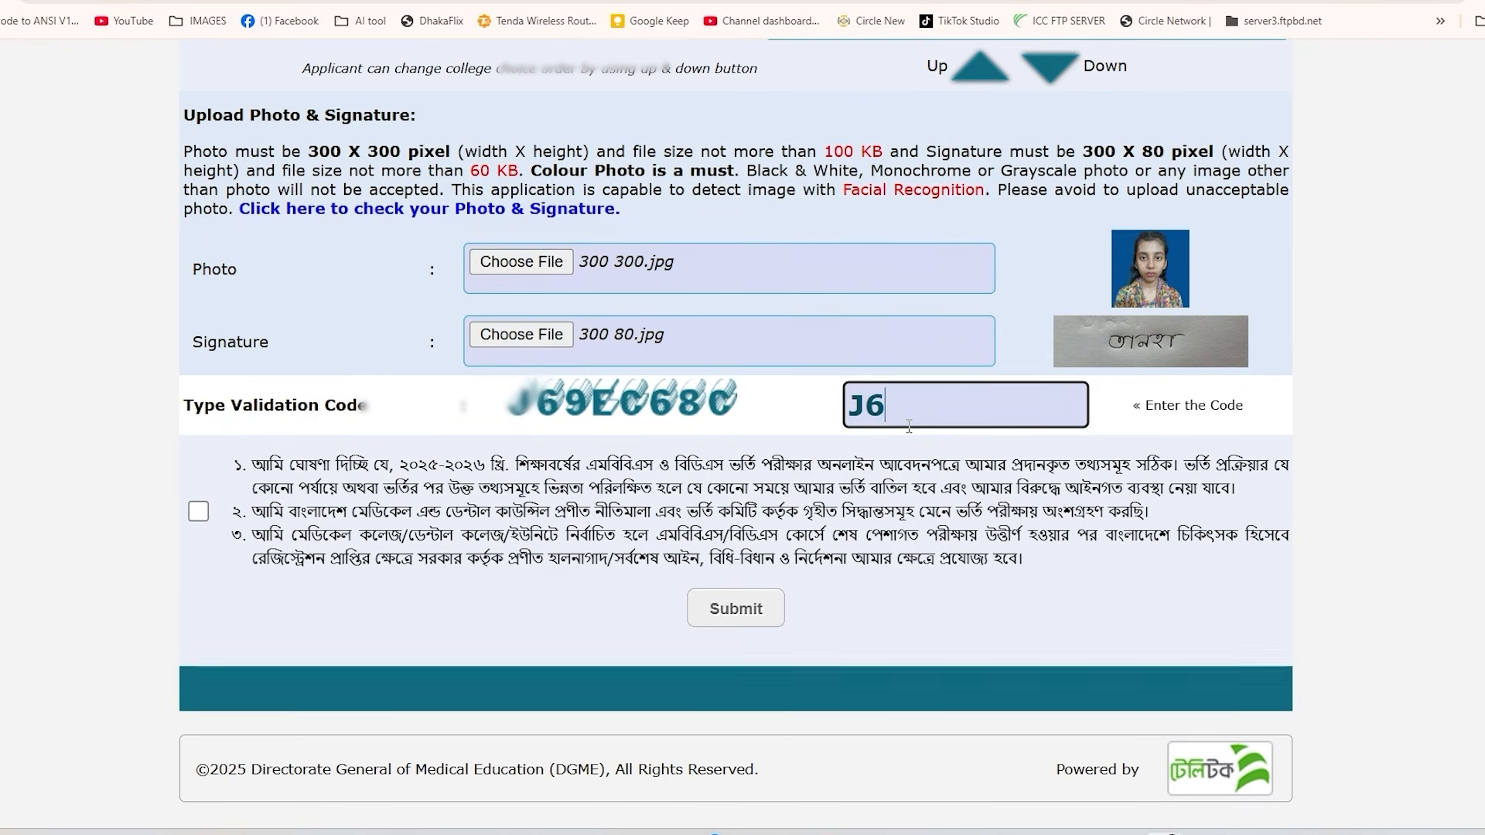
pyautogui.write('9EC68C')
# Accept the declaration statements and submit the completed application.
pyautogui.press('Tab')
pyautogui.press('space')
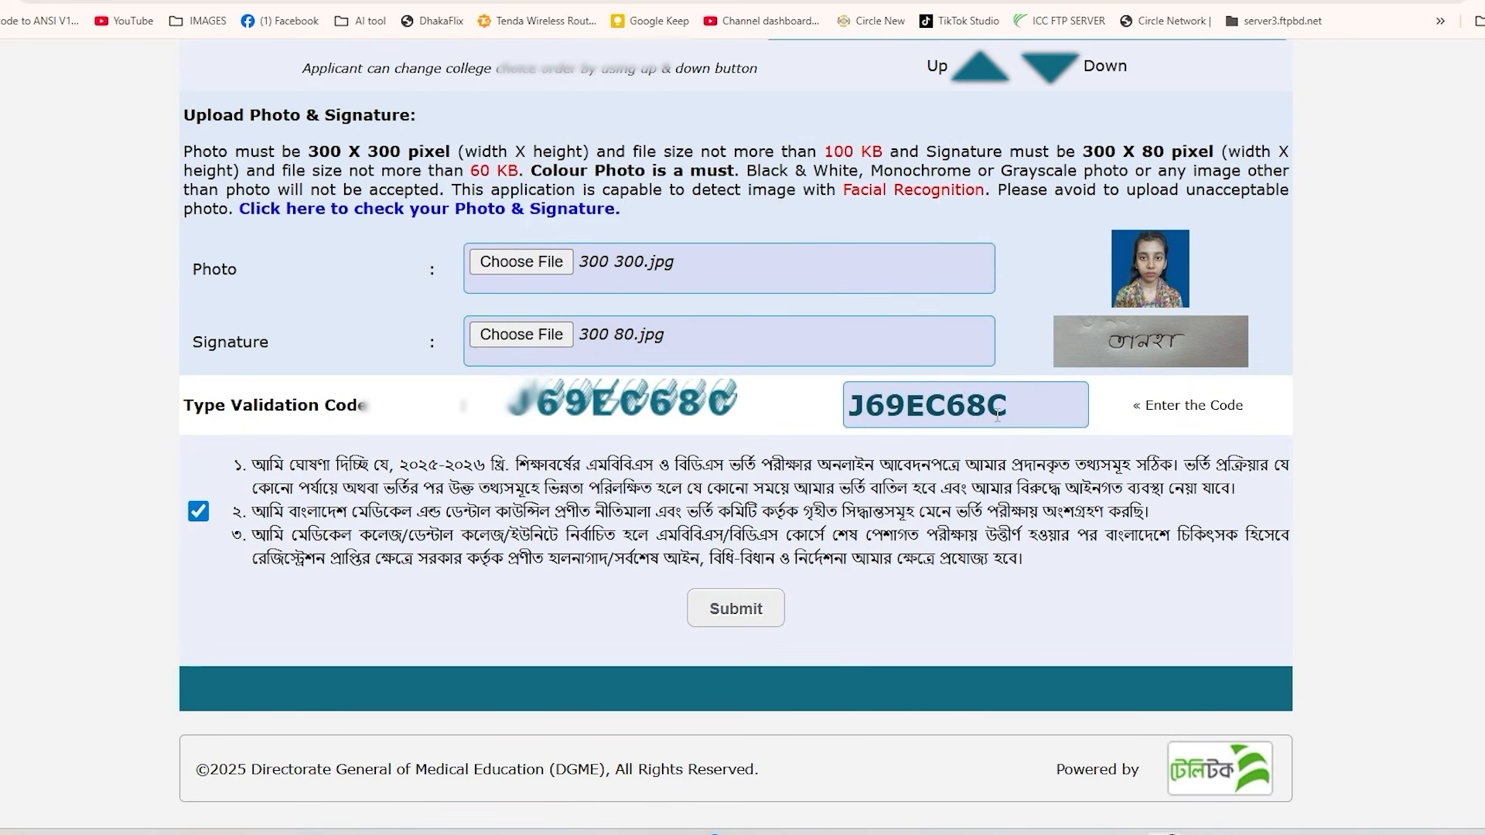
pyautogui.click(723, 619)
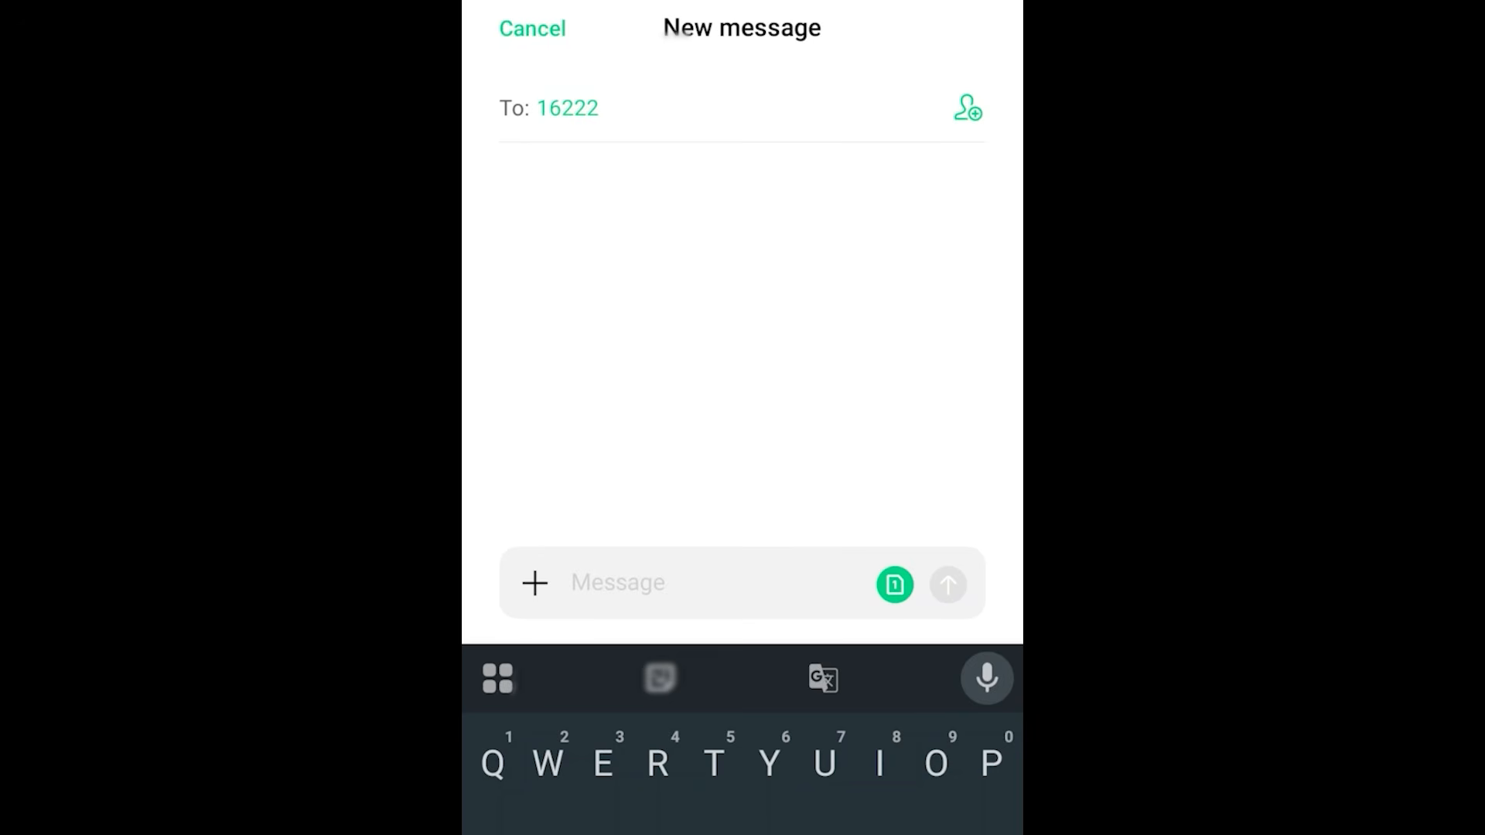
# Text MBBSBDS followed by the applicant's user ID to 16222 to request the fee.
pyautogui.write('MBBS')
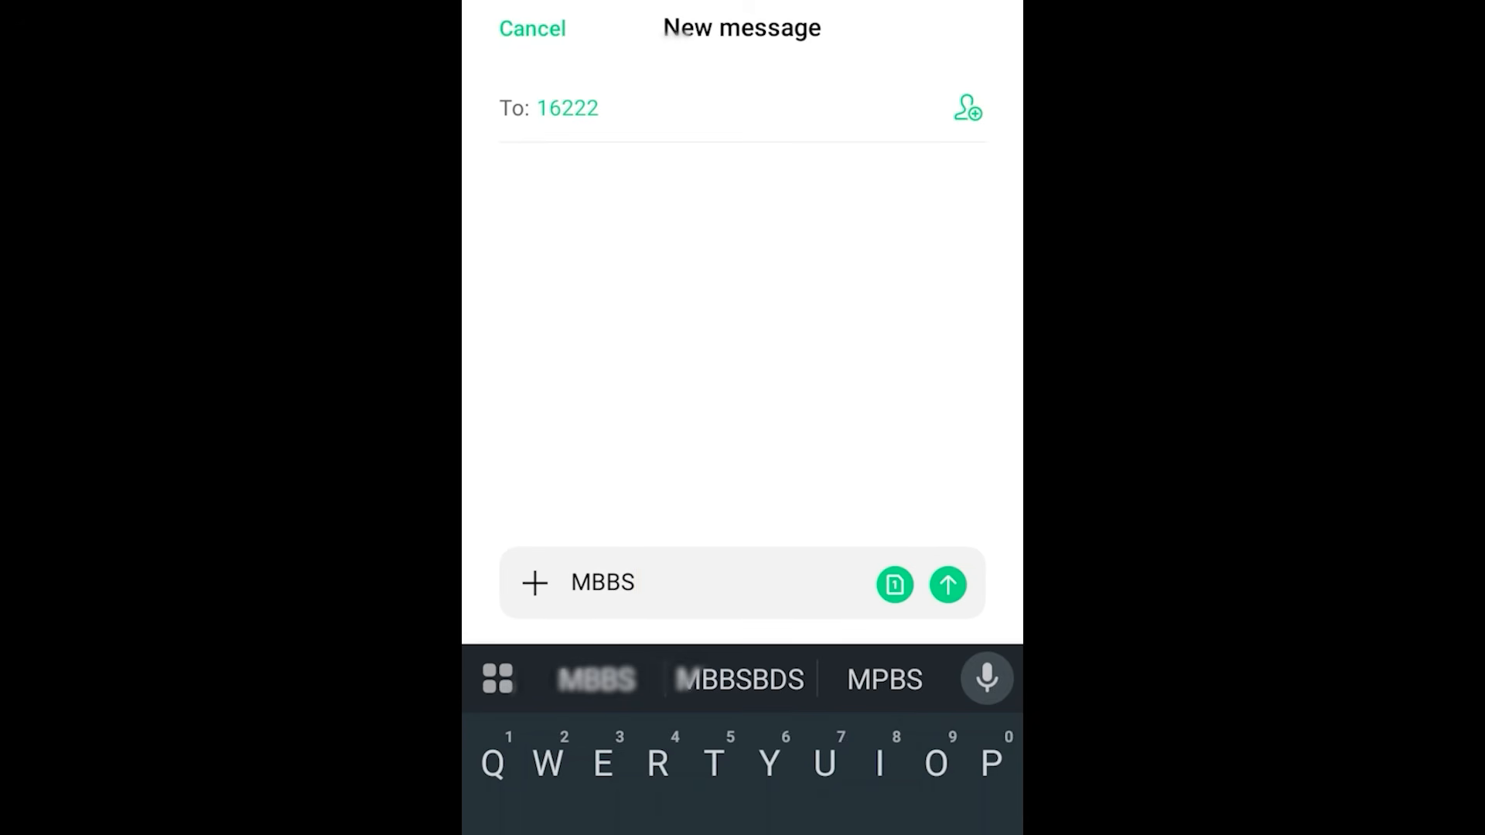
pyautogui.click(741, 679)
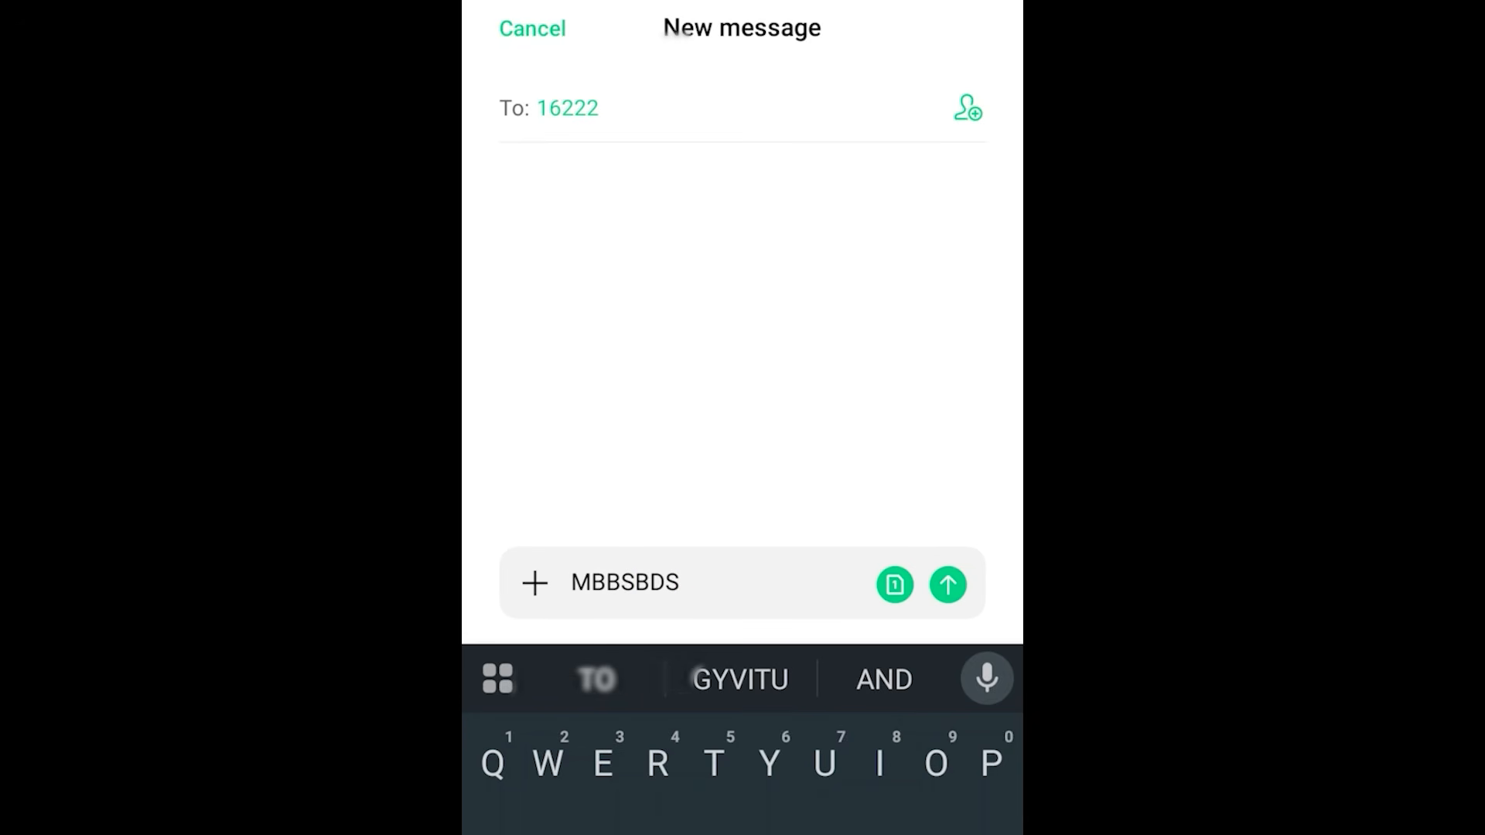
pyautogui.click(740, 679)
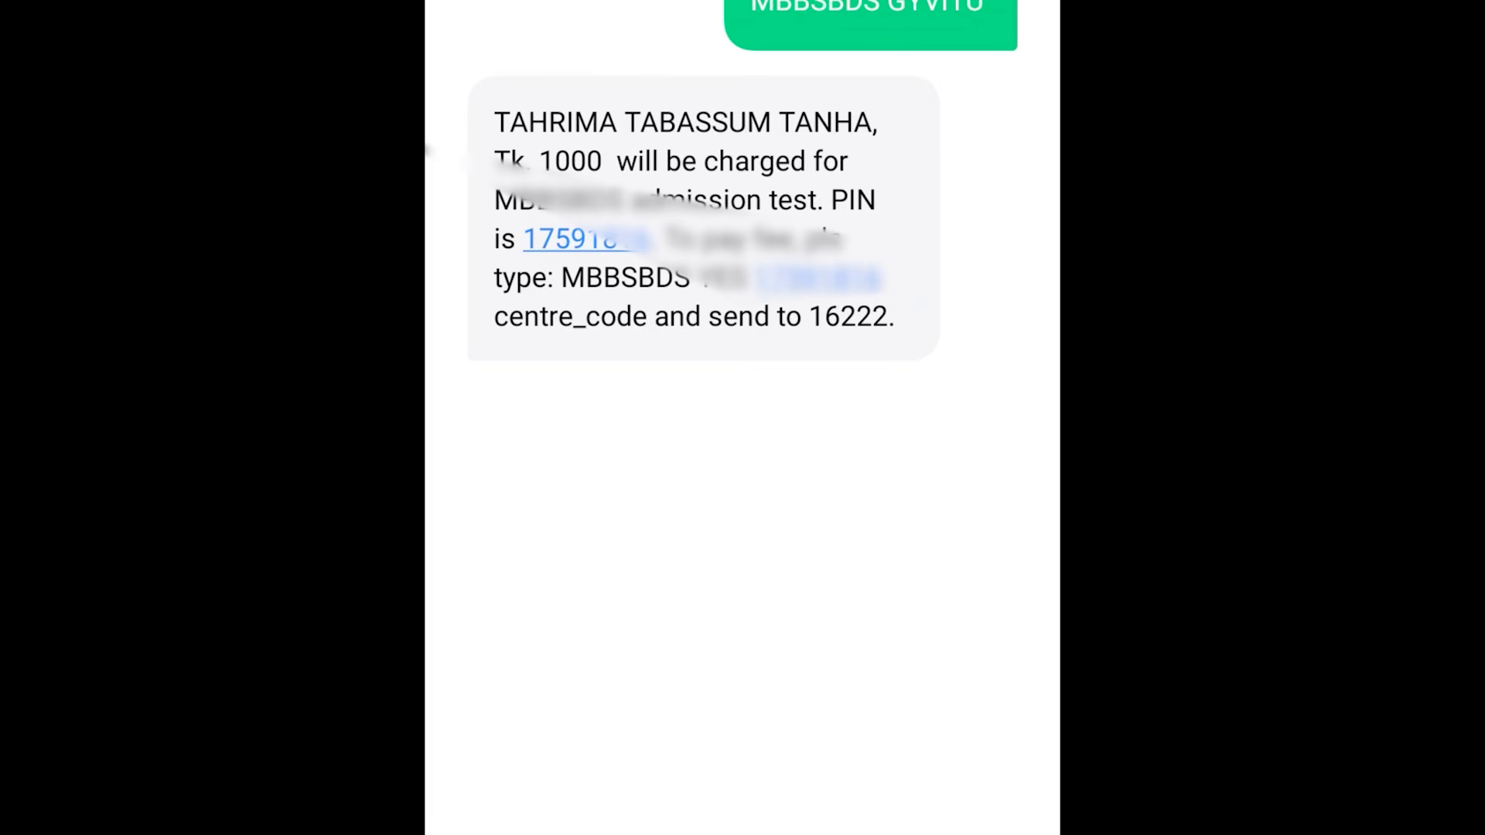
# Reply to 16222 with MBBSBDS YES, the received PIN, and centre codes 24, 11, 71, 18.
pyautogui.click(603, 451)
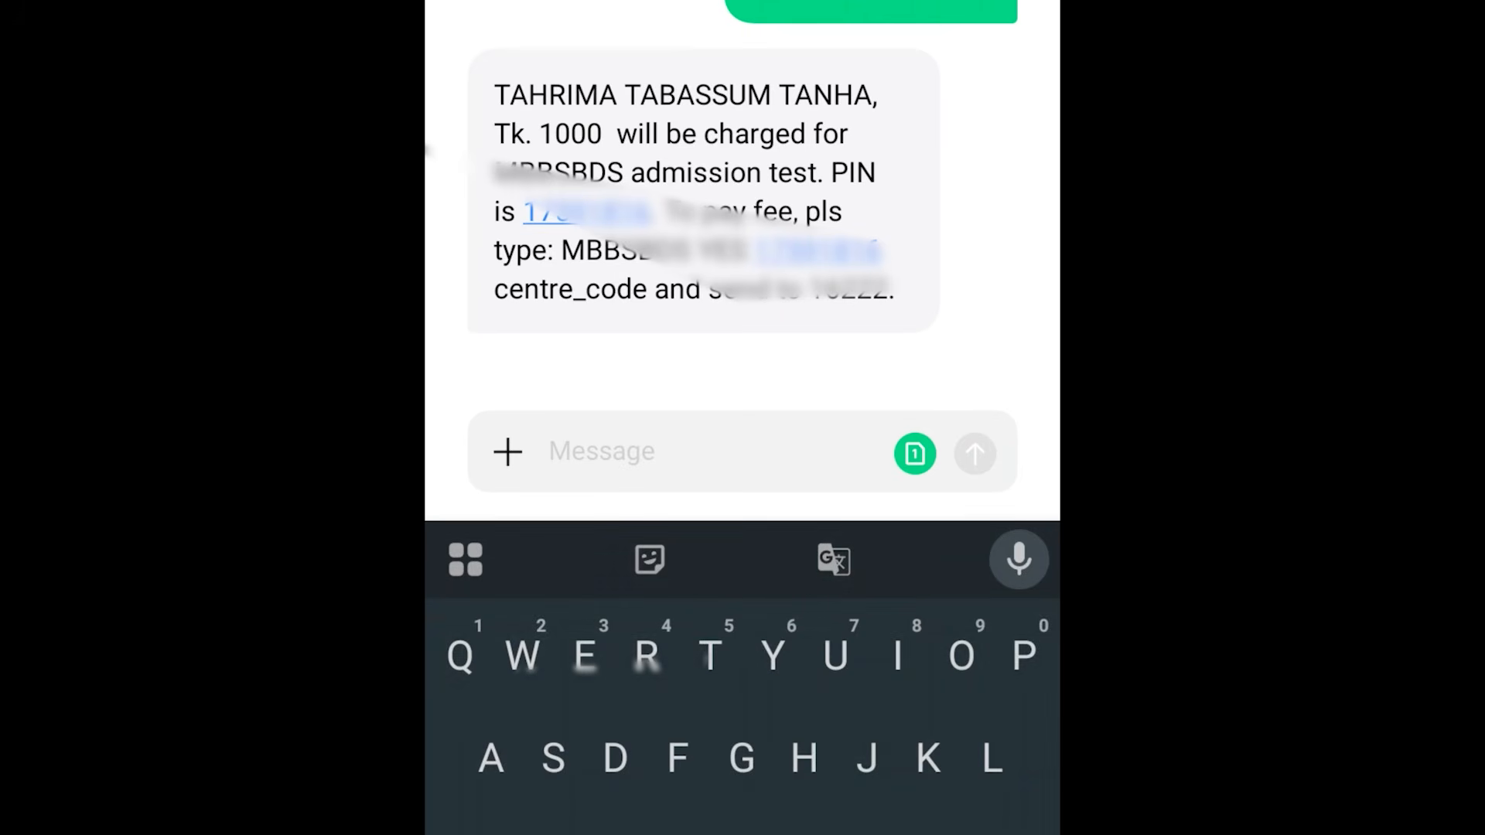
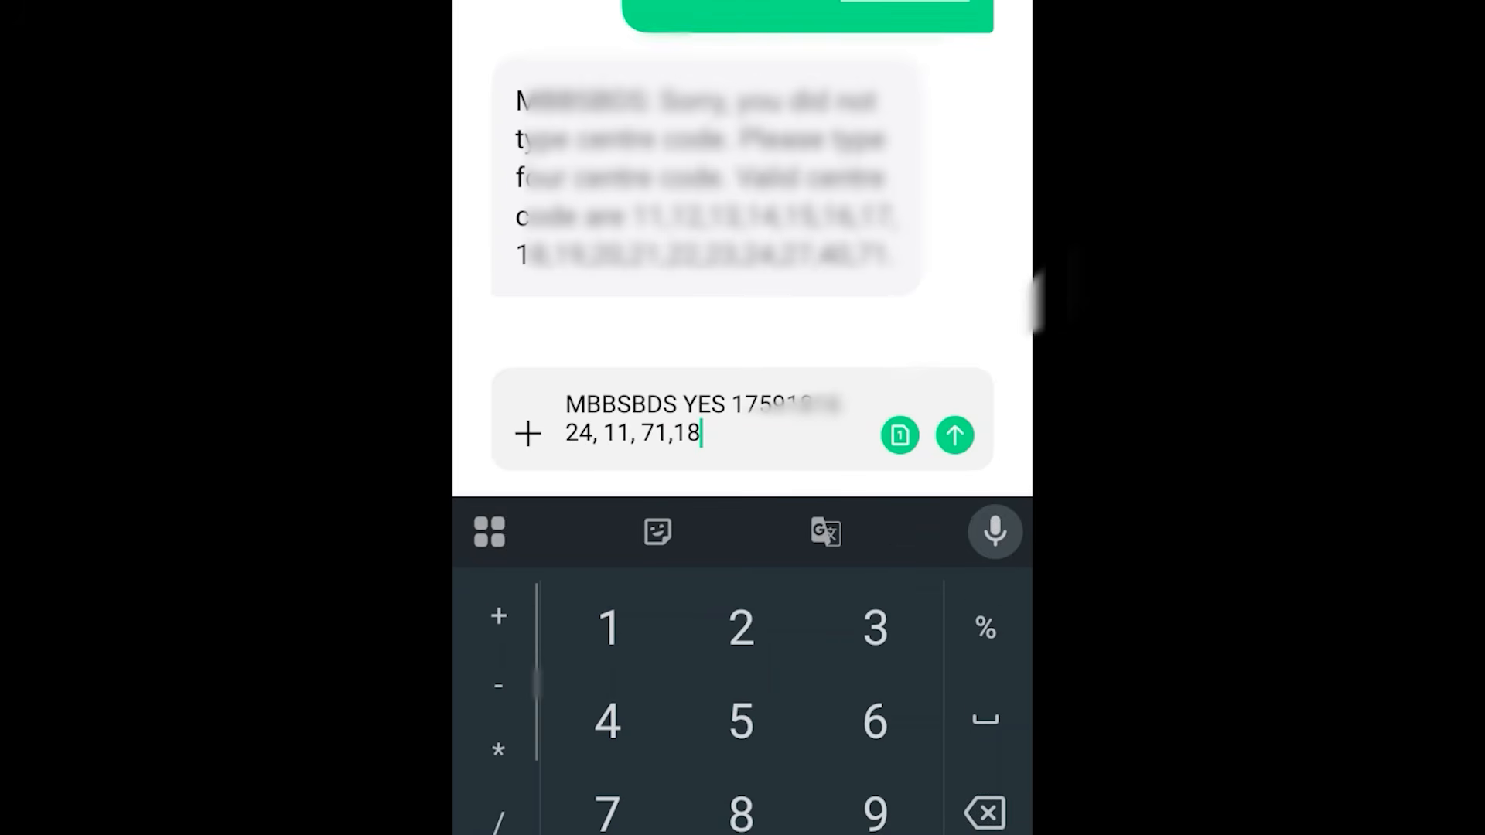